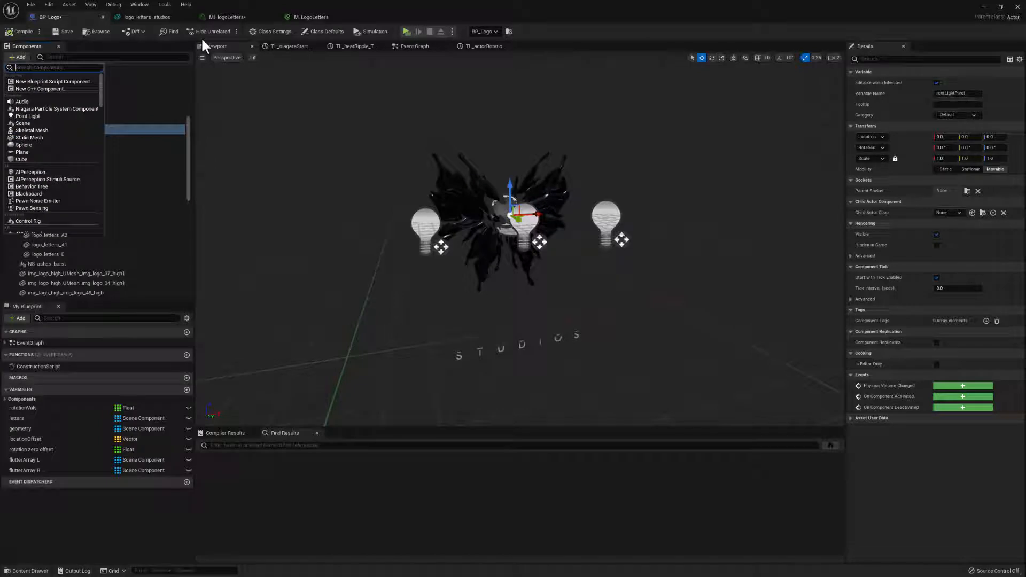
{"action": "type", "text": "acto"}
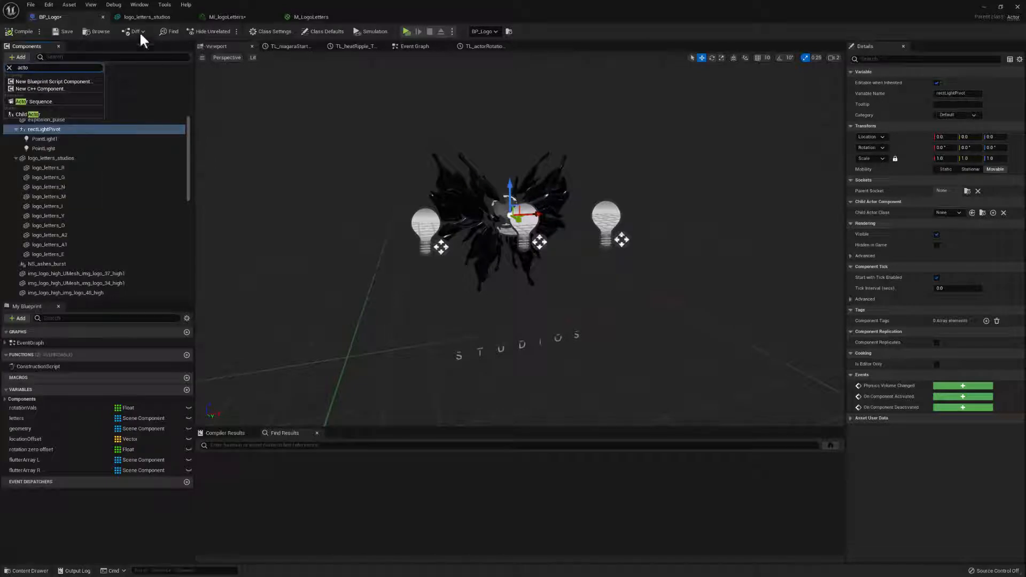
{"action": "left_click", "coordinate": [25, 114]}
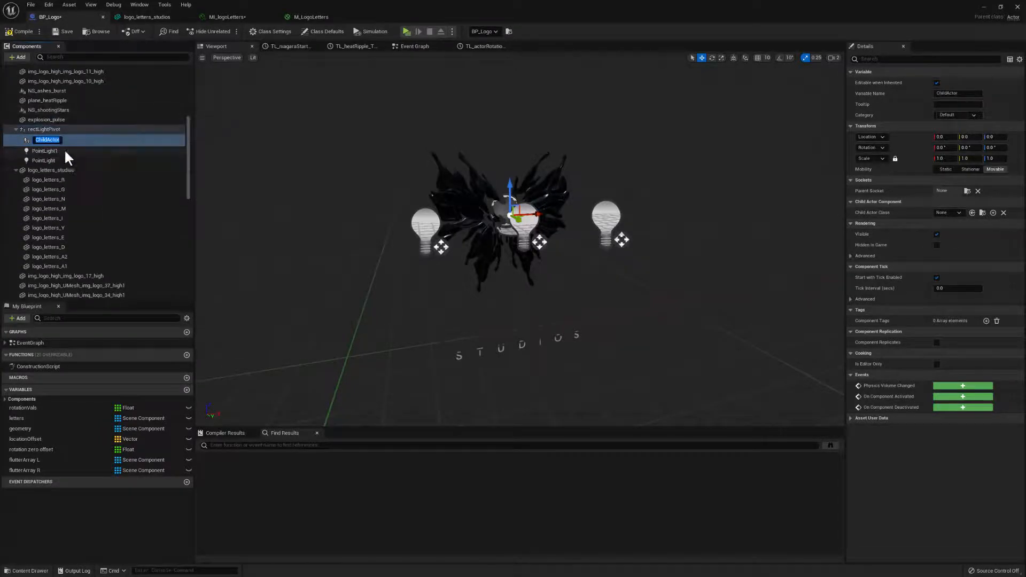
{"action": "left_click", "coordinate": [91, 159]}
{"action": "left_click", "coordinate": [43, 139]}
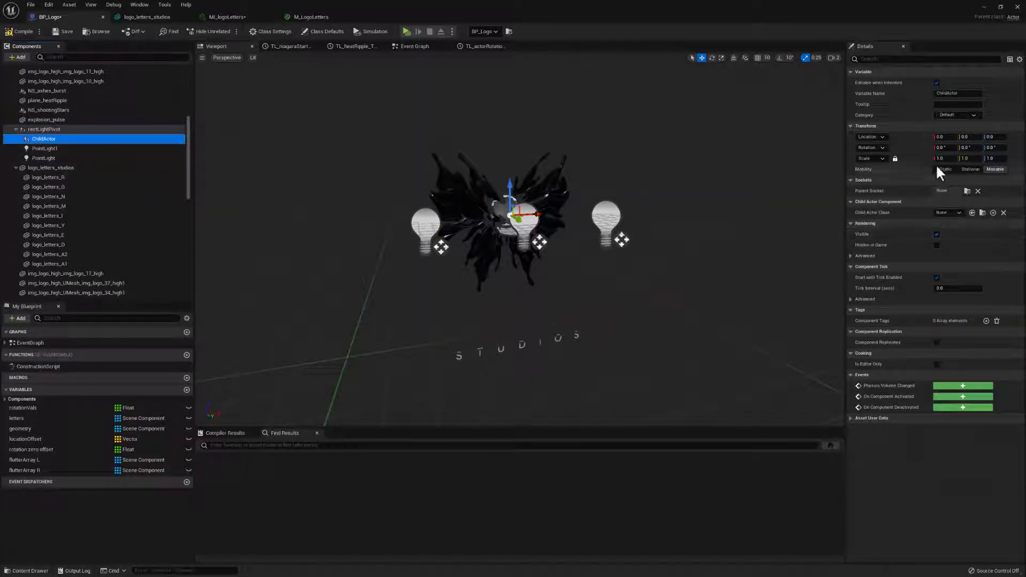
{"action": "key", "text": "Delete"}
Rename the rectLightPivot component holding the two point lights to LightPivot
{"action": "left_click", "coordinate": [44, 141]}
{"action": "left_click", "coordinate": [48, 150]}
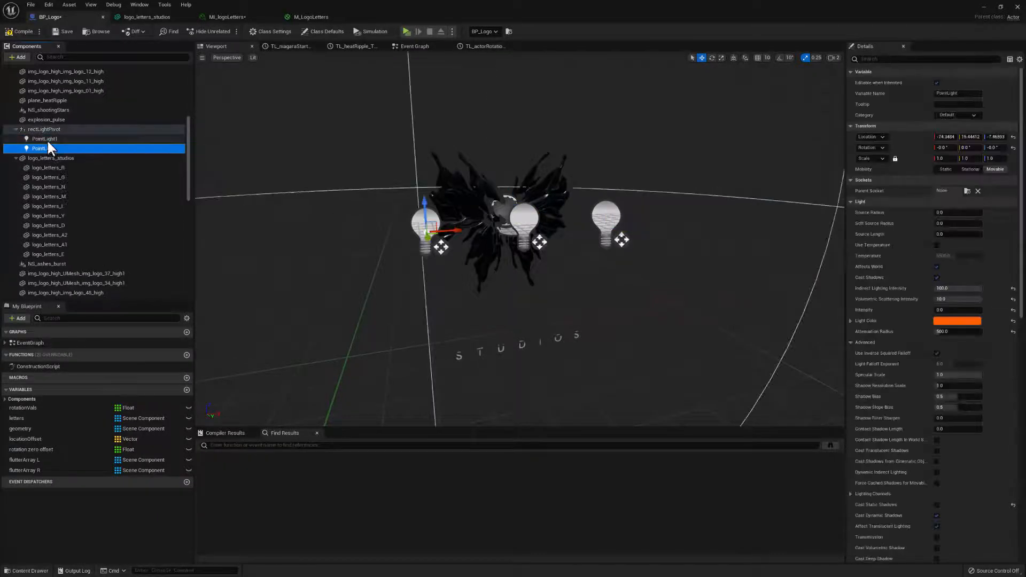
{"action": "left_click", "coordinate": [46, 130]}
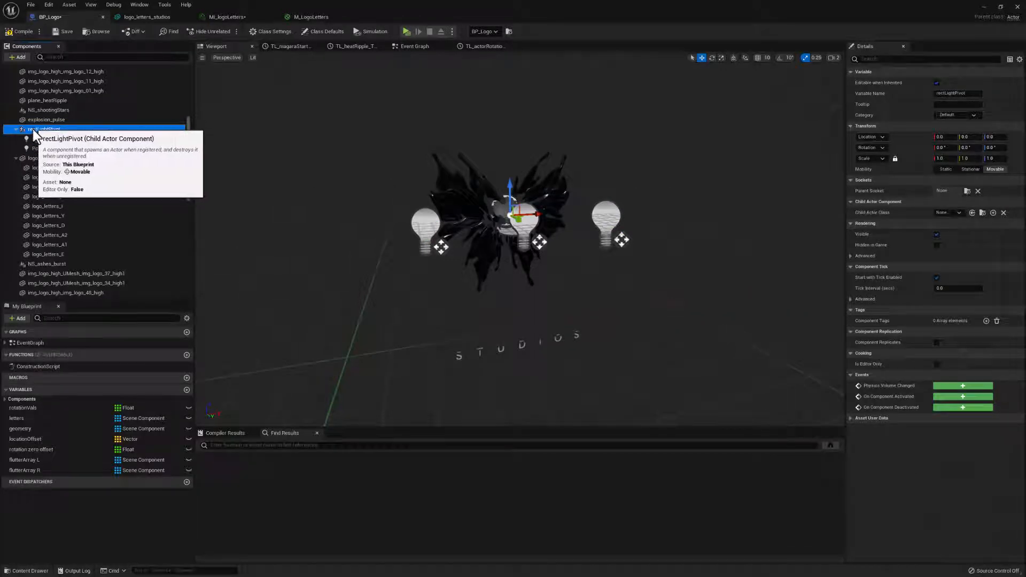
{"action": "left_click", "coordinate": [47, 129]}
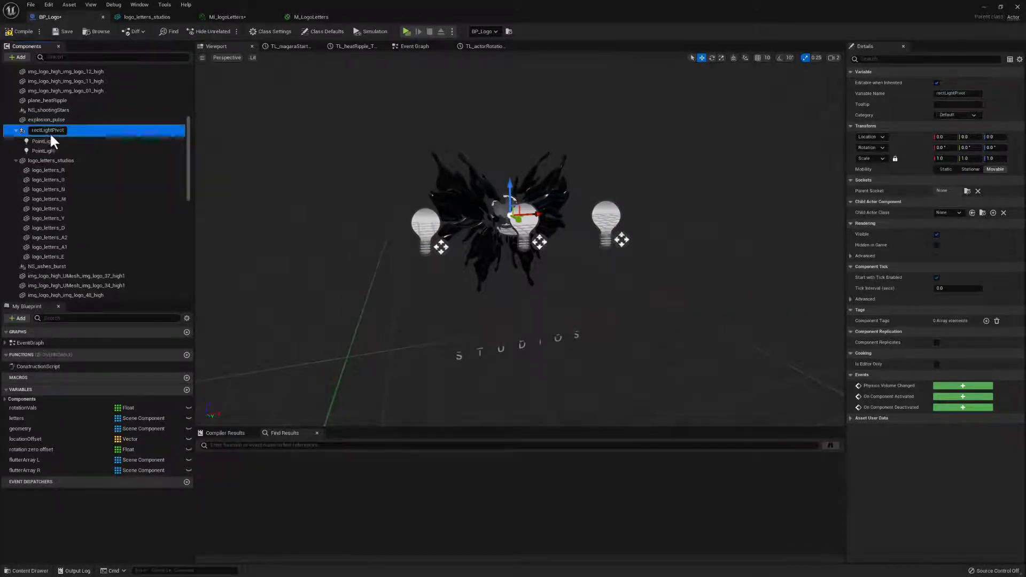
{"action": "left_click_drag", "start_coordinate": [41, 130], "coordinate": [0, 135]}
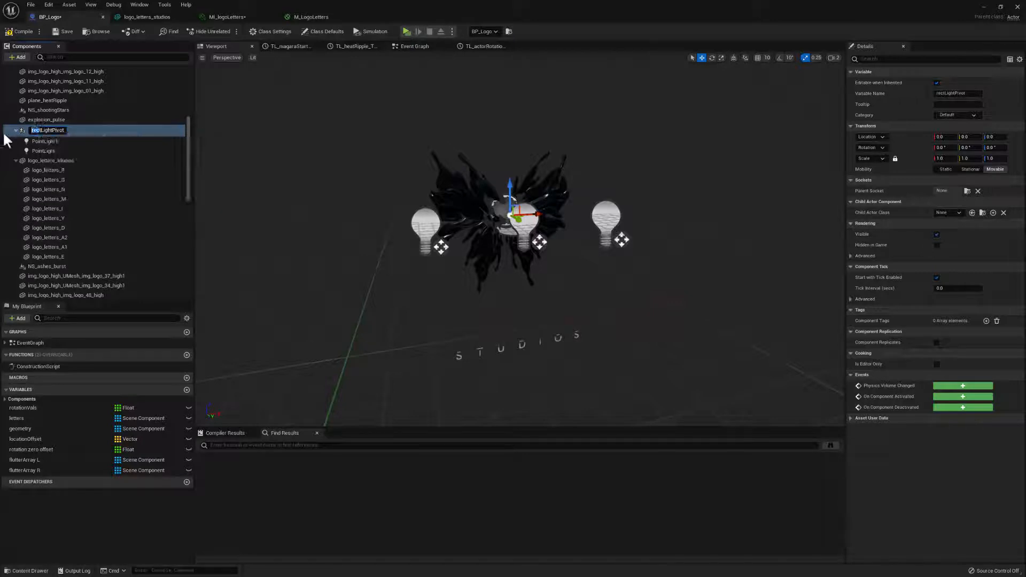
{"action": "key", "text": "BackSpace"}
{"action": "key", "text": "Return"}
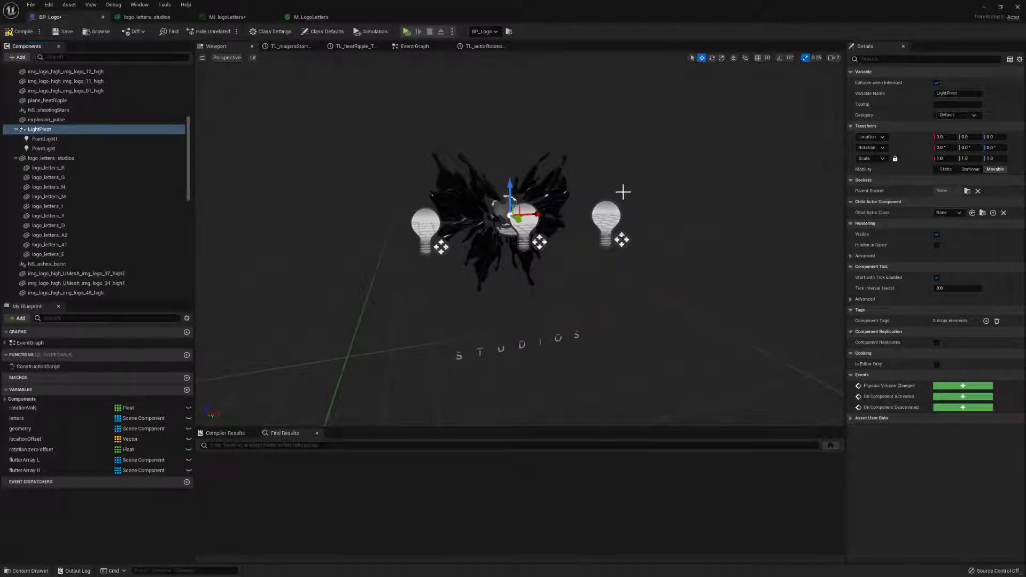
Examine the LightPivot component around the logo and its rotation nodes in the event graph's rotate lights section
{"action": "left_click_drag", "start_coordinate": [512, 258], "coordinate": [485, 251], "text": "alt"}
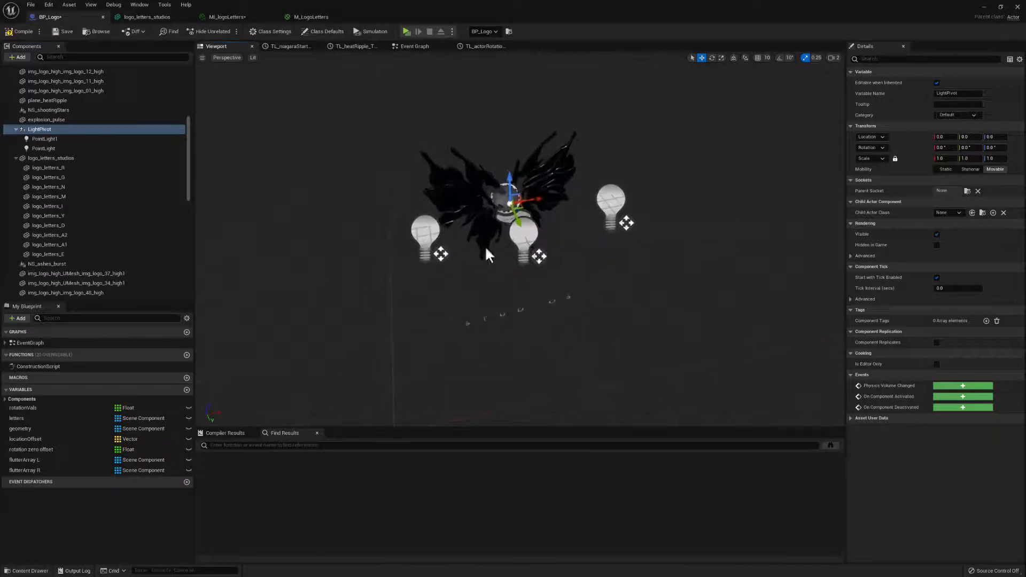
{"action": "left_click_drag", "start_coordinate": [550, 213], "coordinate": [421, 262], "text": "alt"}
{"action": "left_click", "coordinate": [35, 130]}
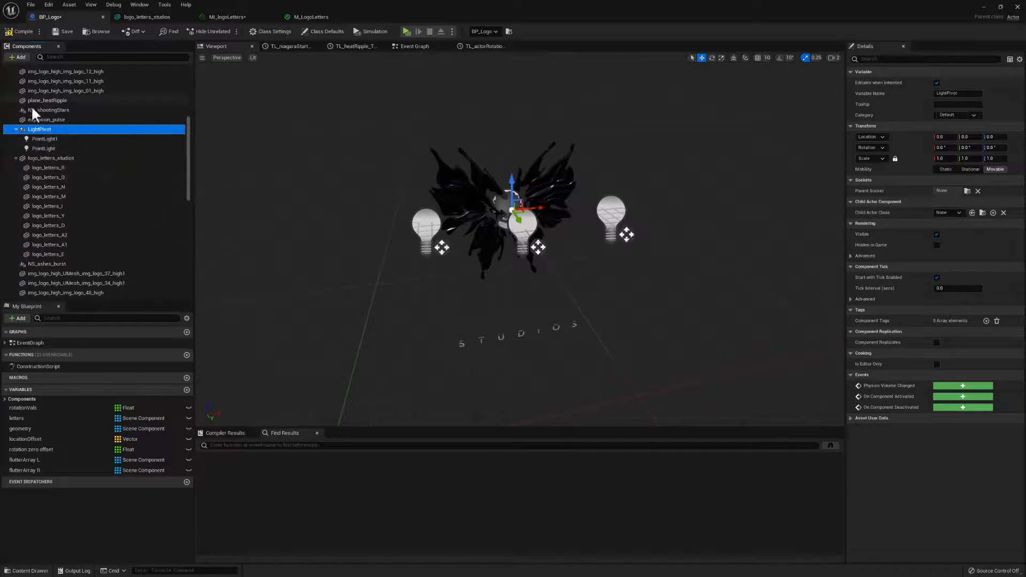
{"action": "left_click", "coordinate": [424, 45]}
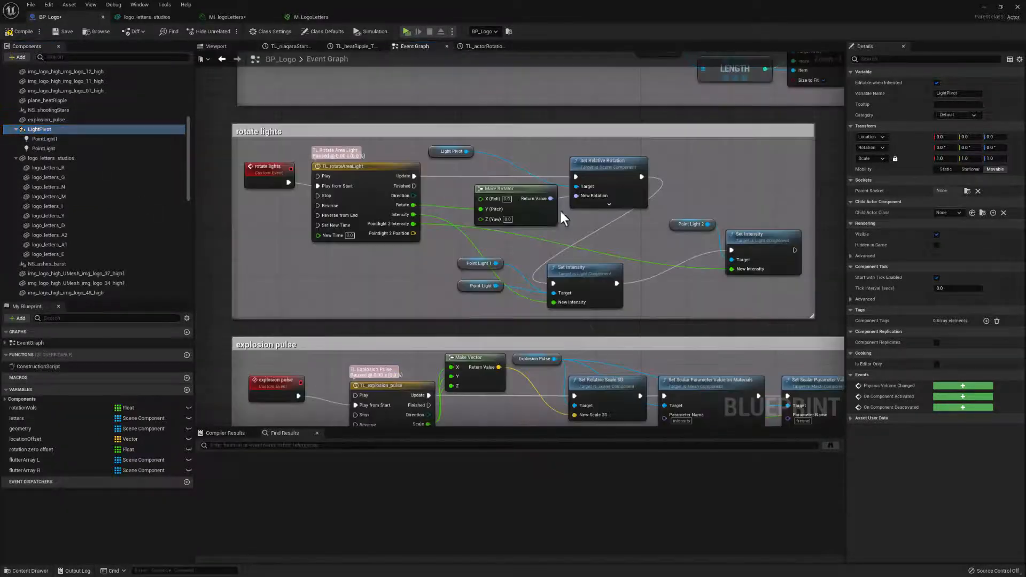
{"action": "left_click", "coordinate": [452, 152]}
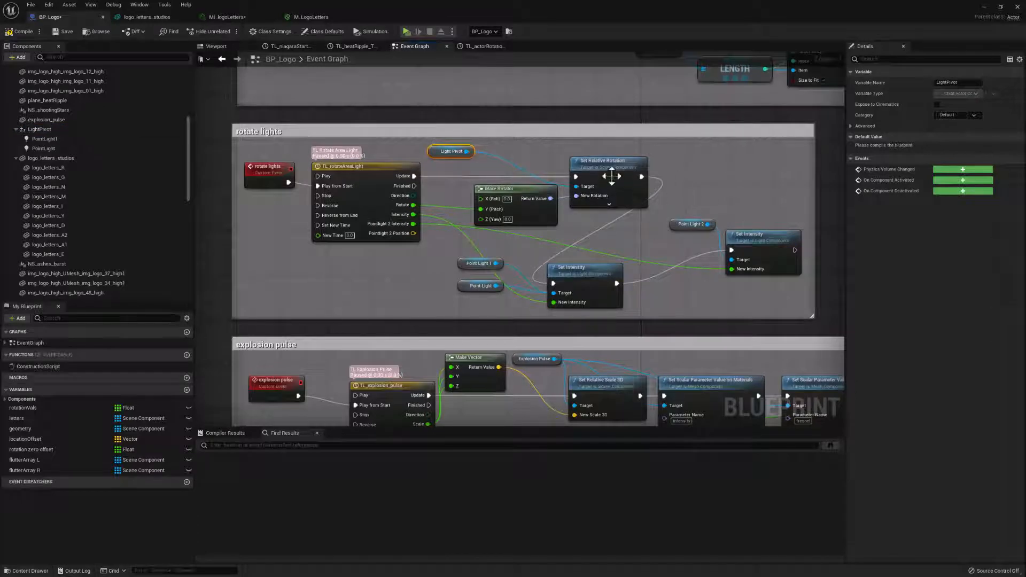
{"action": "left_click", "coordinate": [613, 170]}
{"action": "left_click_drag", "start_coordinate": [516, 190], "coordinate": [509, 190]}
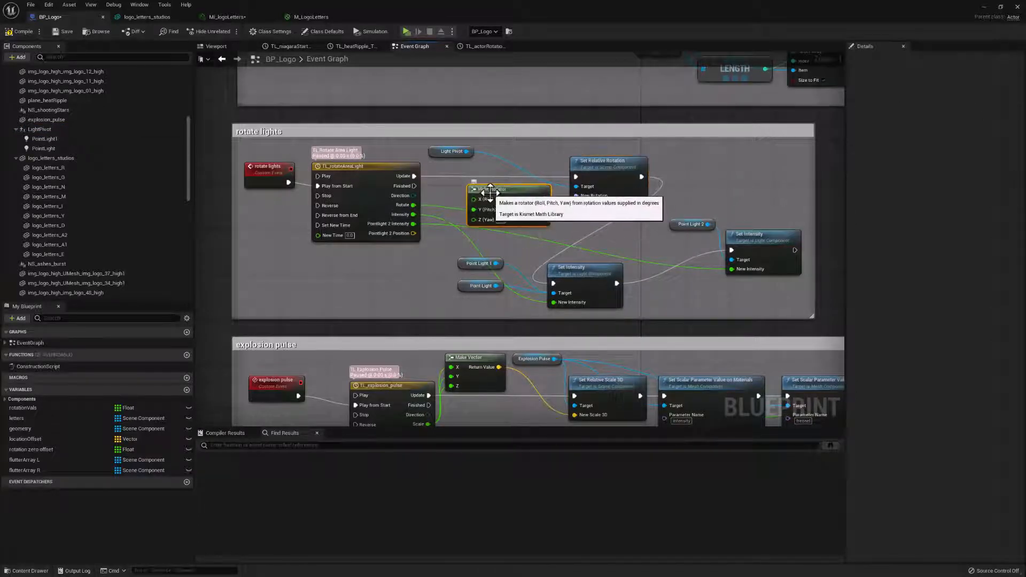
Open the TL_rotateAreaLight timeline and inspect the first and last keys of its rotate curve
{"action": "double_click", "coordinate": [359, 166]}
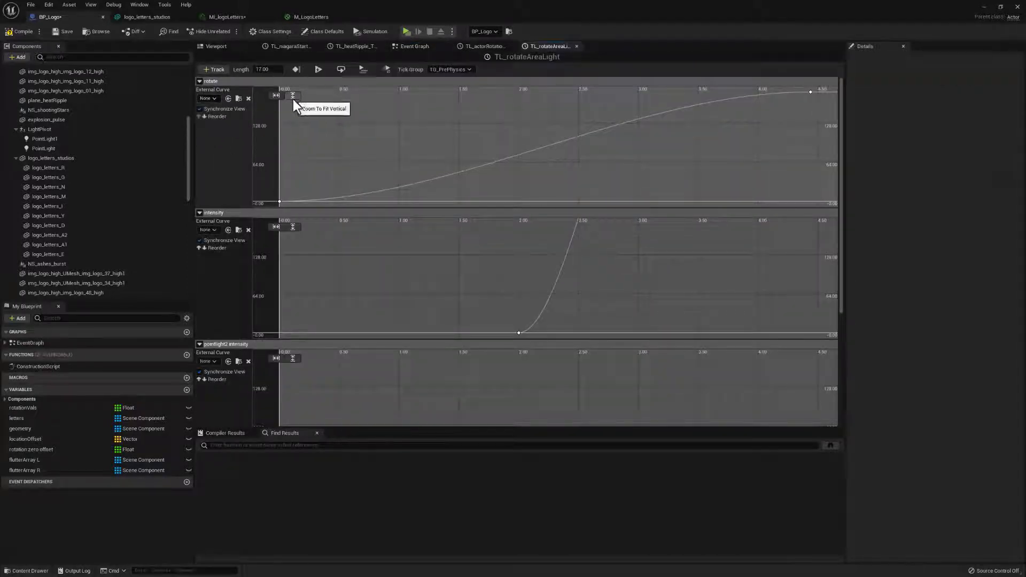
{"action": "scroll", "coordinate": [306, 135], "scroll_direction": "down", "scroll_amount": 1}
{"action": "left_click_drag", "start_coordinate": [292, 172], "coordinate": [316, 217]}
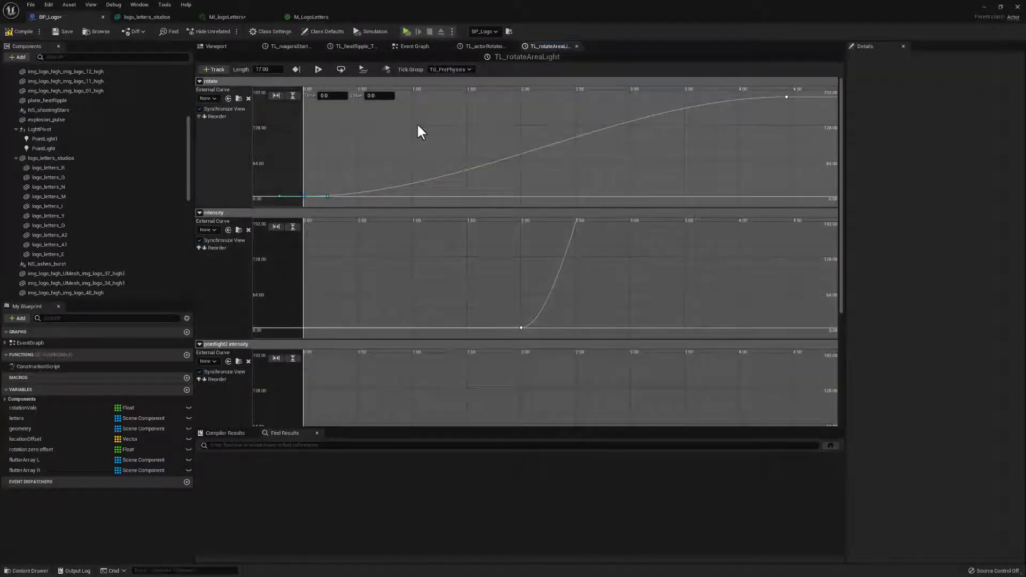
{"action": "scroll", "coordinate": [804, 104], "scroll_direction": "down", "scroll_amount": 1}
{"action": "left_click_drag", "start_coordinate": [766, 101], "coordinate": [811, 71]}
{"action": "scroll", "coordinate": [717, 144], "scroll_direction": "down", "scroll_amount": 3}
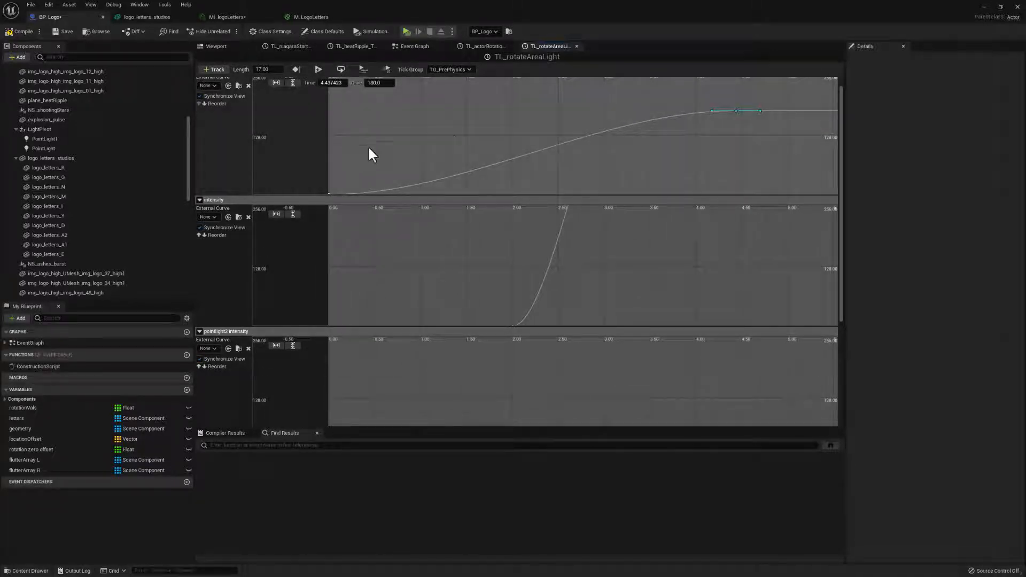
{"action": "scroll", "coordinate": [840, 108], "scroll_direction": "up", "scroll_amount": 1}
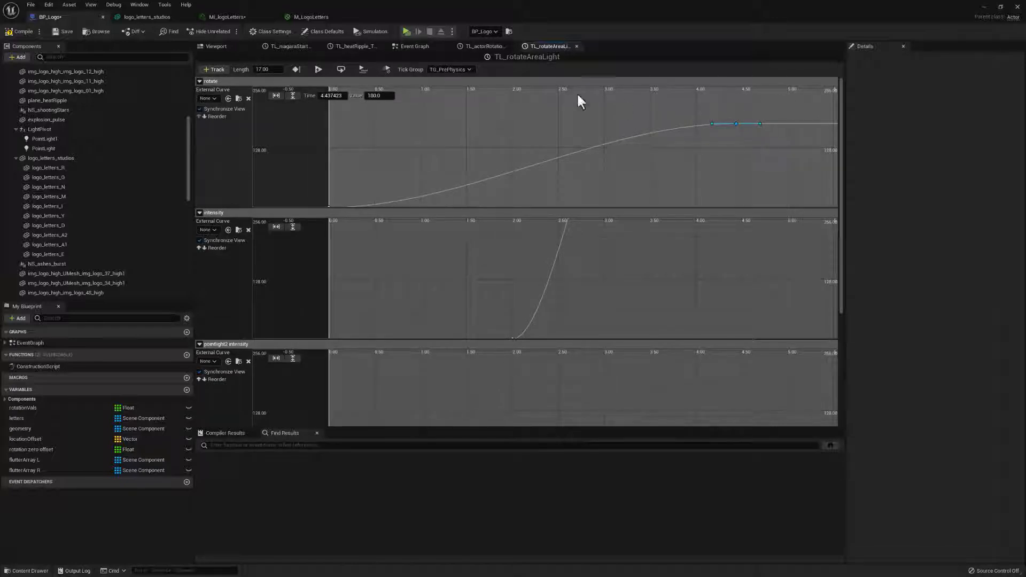
Tidy the rotate lights section of the event graph by moving both Set Intensity nodes and the Point Light 2 reference closer together
{"action": "left_click", "coordinate": [416, 47]}
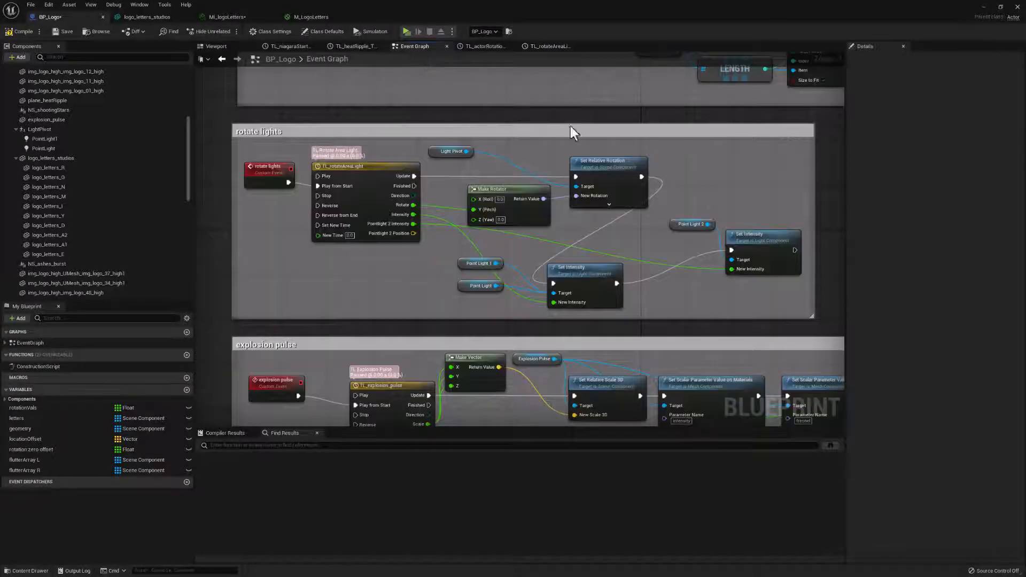
{"action": "left_click", "coordinate": [217, 47]}
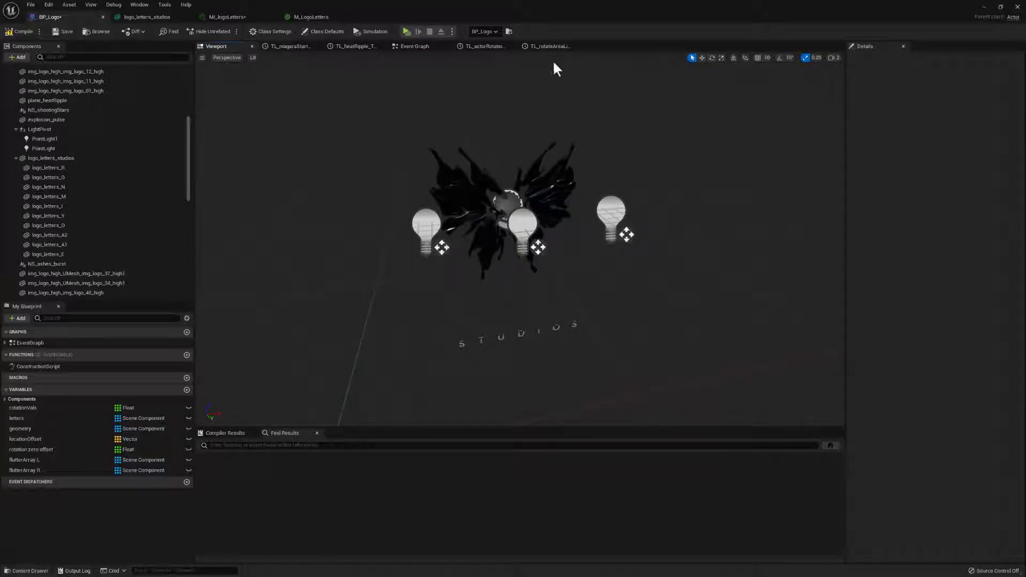
{"action": "left_click", "coordinate": [416, 47]}
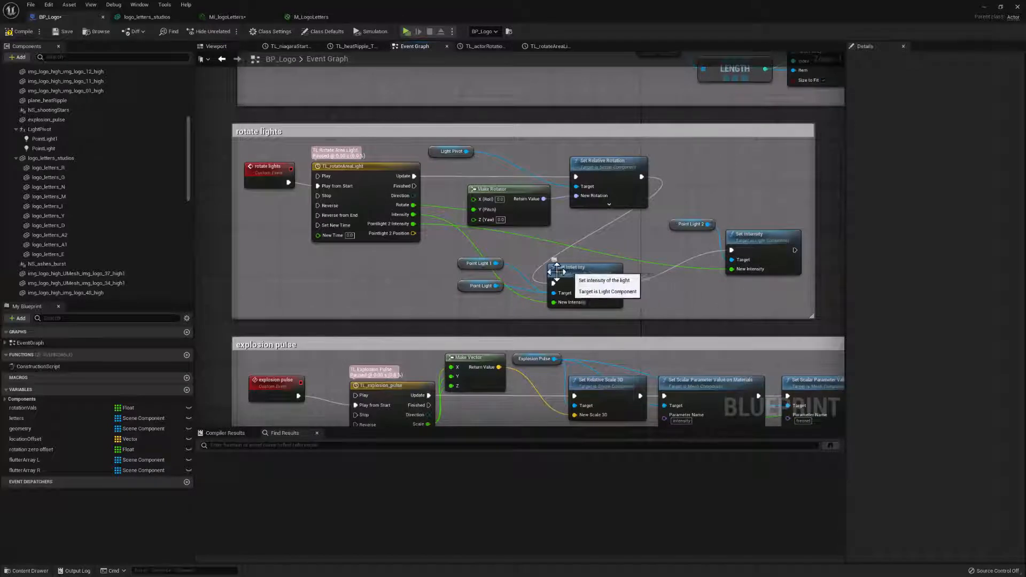
{"action": "left_click_drag", "start_coordinate": [600, 264], "coordinate": [611, 253]}
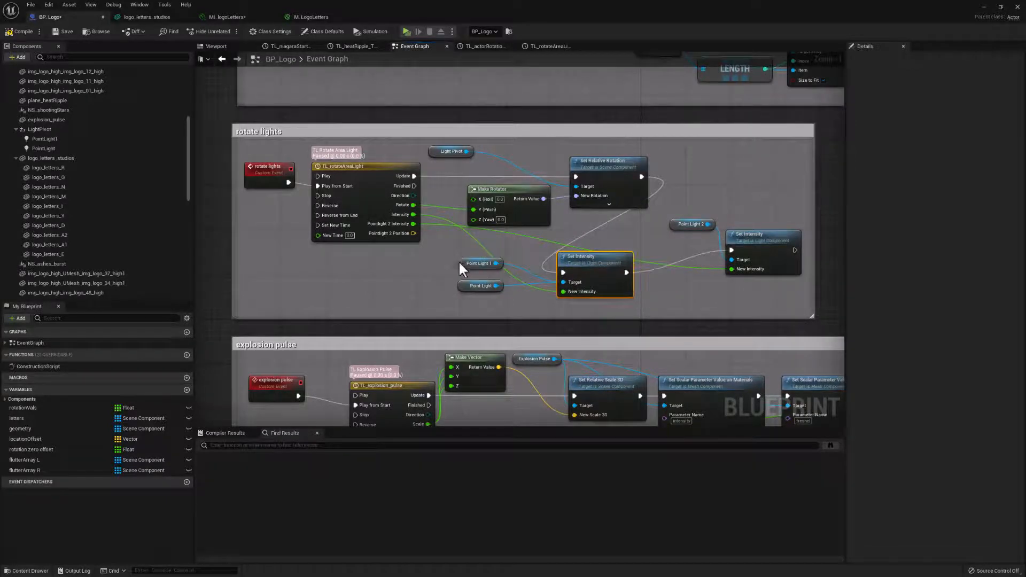
{"action": "left_click_drag", "start_coordinate": [456, 256], "coordinate": [472, 290]}
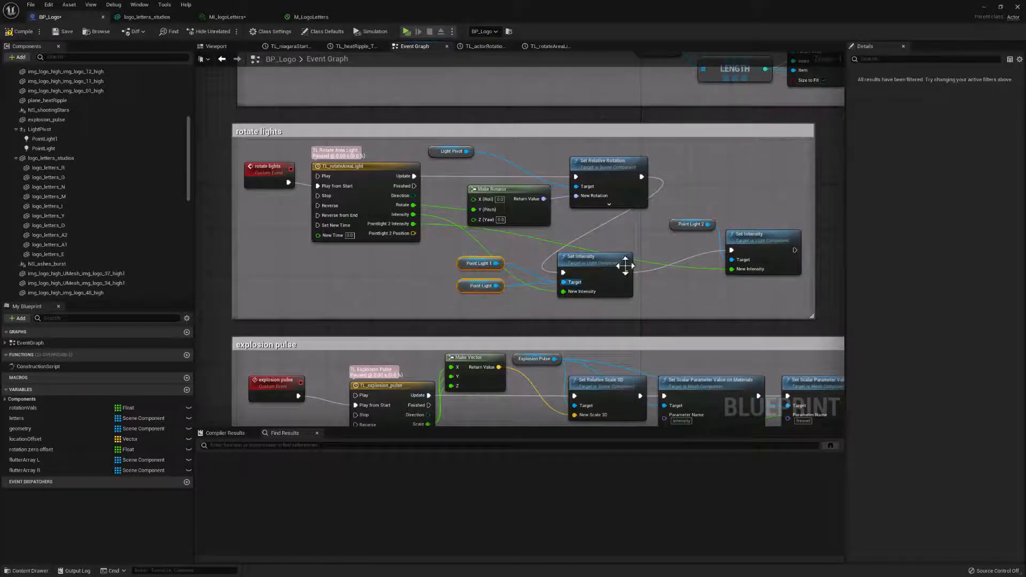
{"action": "left_click_drag", "start_coordinate": [705, 233], "coordinate": [740, 234]}
{"action": "left_click_drag", "start_coordinate": [750, 233], "coordinate": [723, 239]}
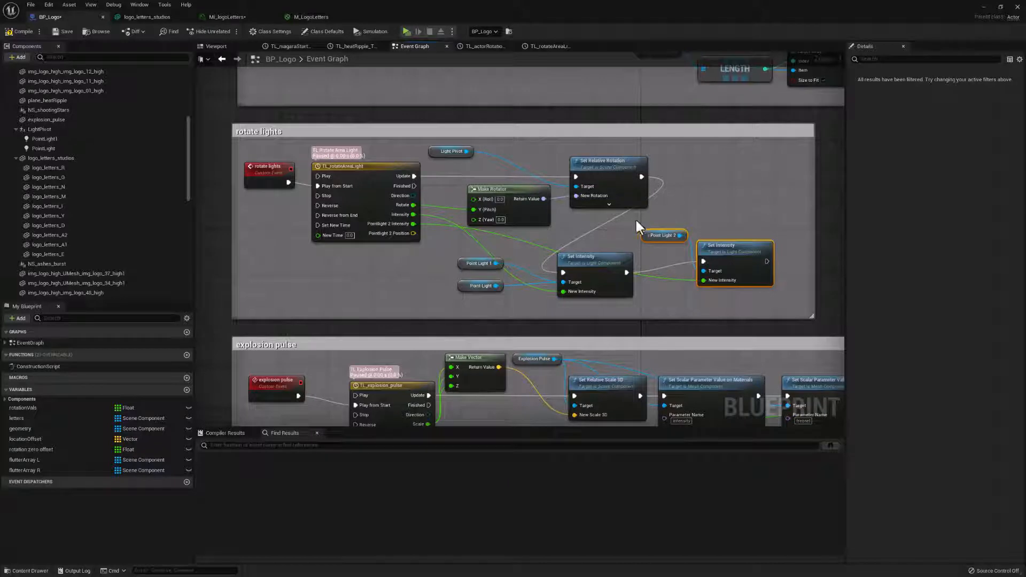
{"action": "left_click", "coordinate": [749, 266]}
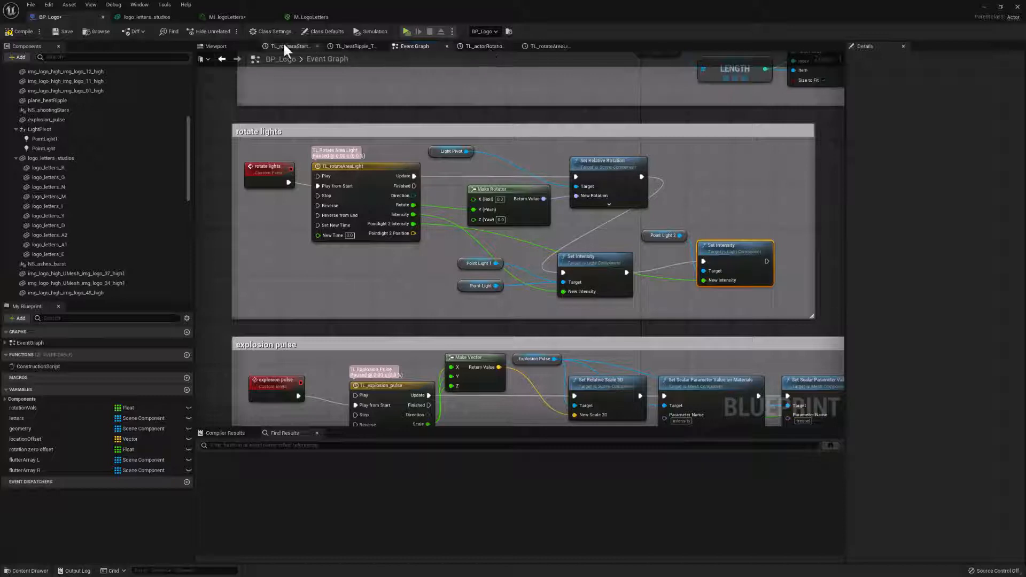
Switch to the level editor, play the logo level to preview the light animation, and close the preview
{"action": "left_click", "coordinate": [216, 47]}
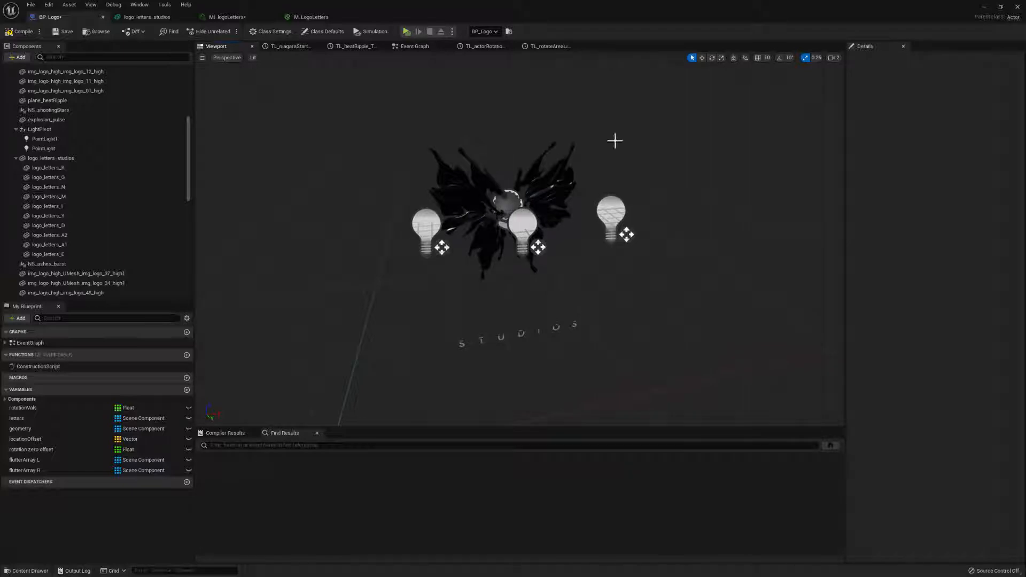
{"action": "left_click", "coordinate": [983, 7]}
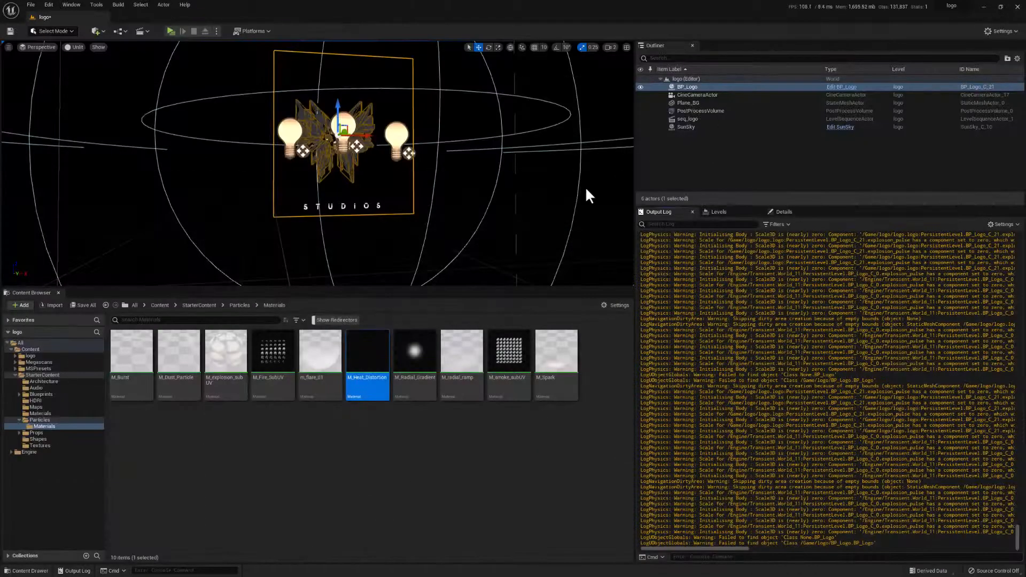
{"action": "left_click", "coordinate": [600, 196]}
{"action": "key", "text": "alt+p"}
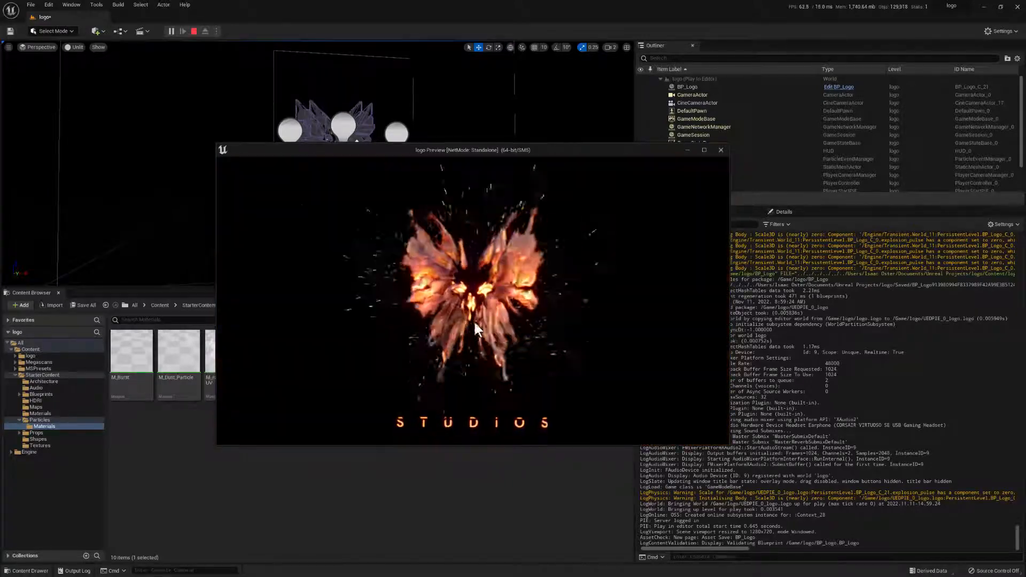
{"action": "left_click", "coordinate": [721, 150]}
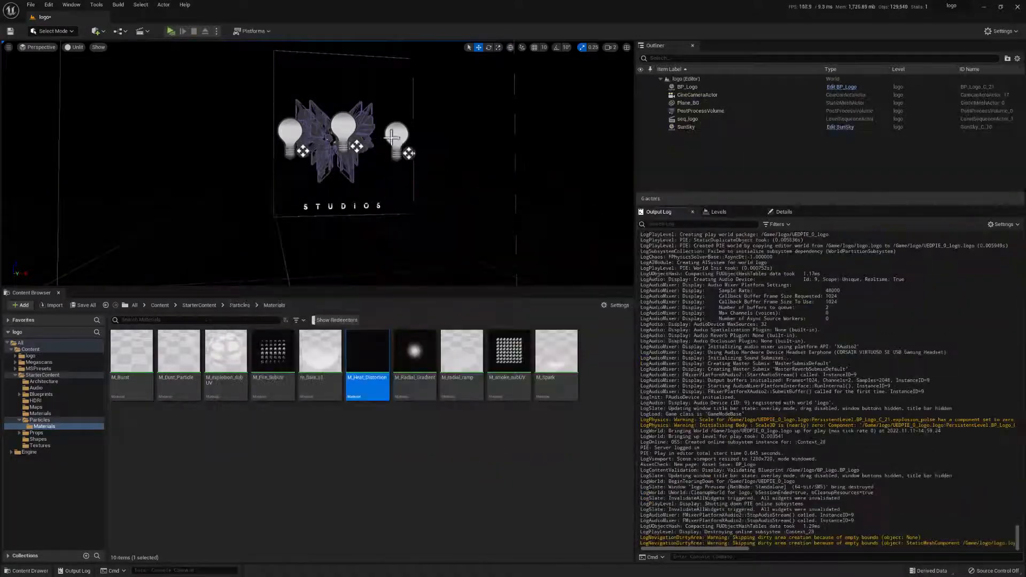
Reopen BP_Logo's event graph and shift Point Light 2 with its Set Intensity node closer to the other Set Intensity node
{"action": "left_click", "coordinate": [841, 87]}
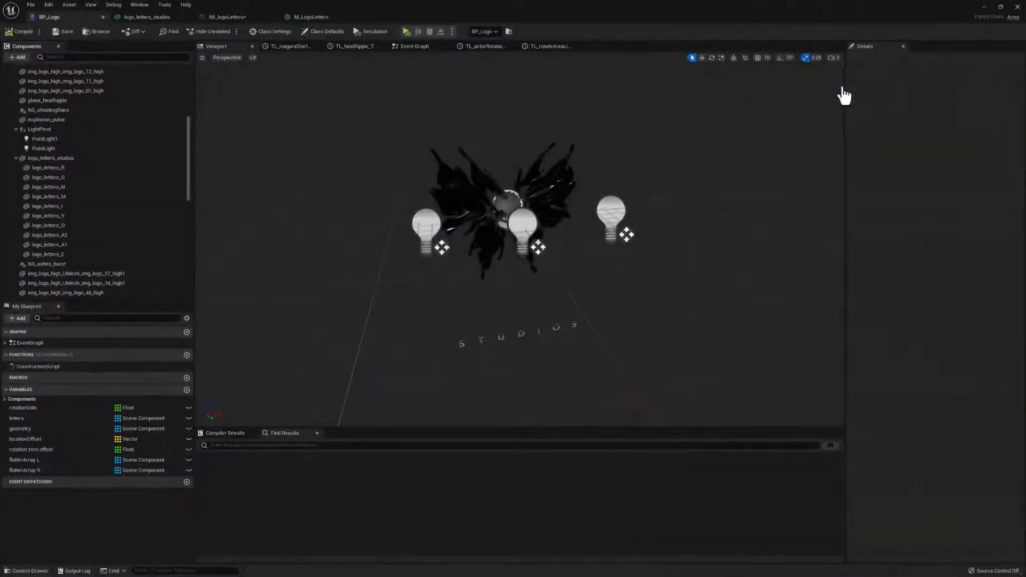
{"action": "left_click", "coordinate": [414, 47]}
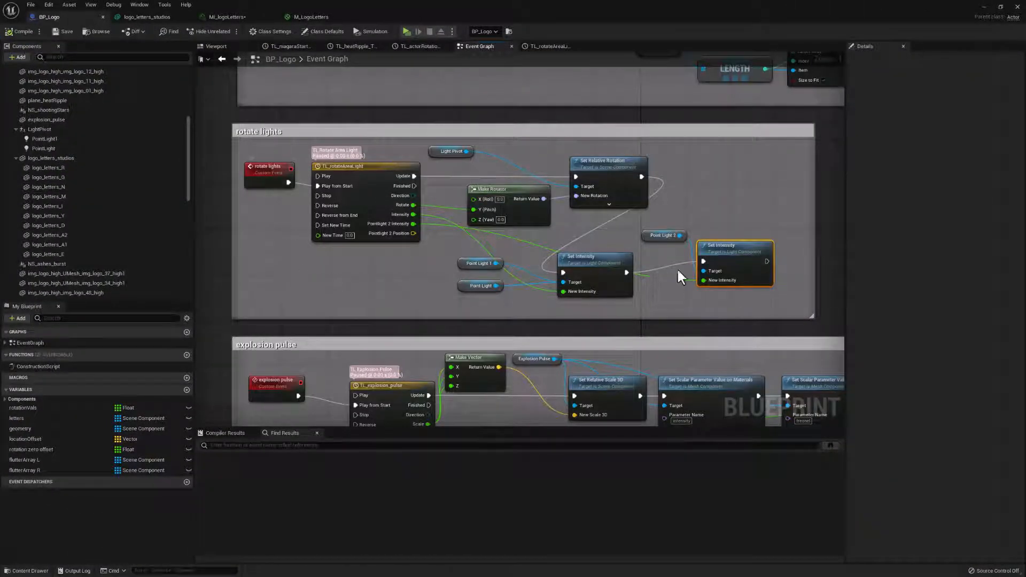
{"action": "left_click_drag", "start_coordinate": [675, 215], "coordinate": [725, 257]}
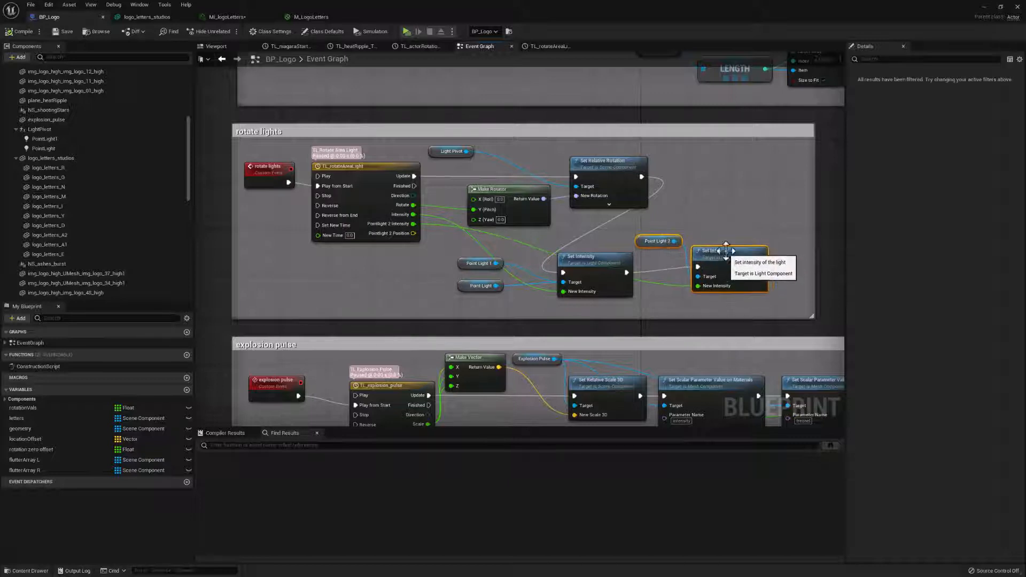
{"action": "left_click_drag", "start_coordinate": [462, 287], "coordinate": [463, 289]}
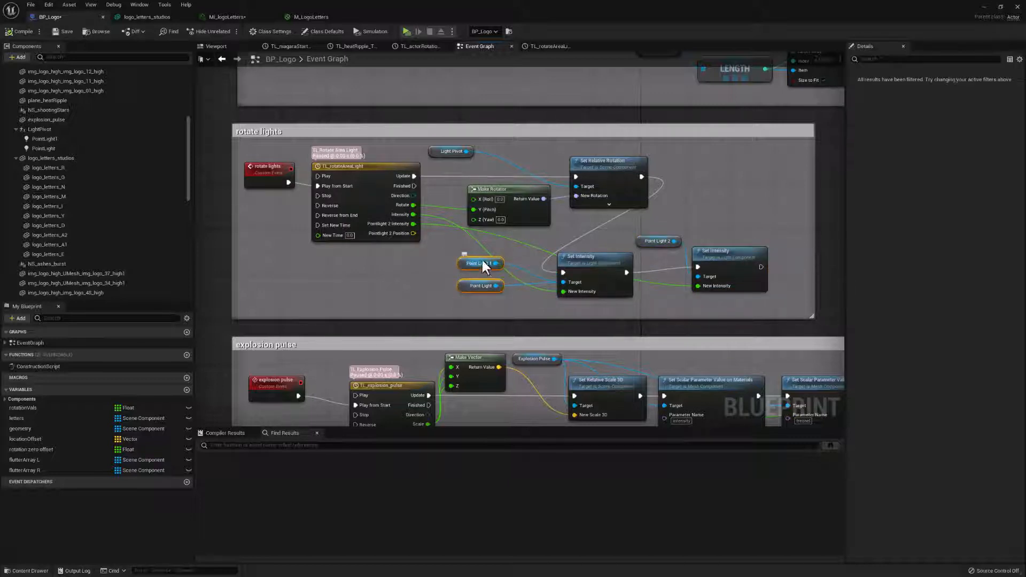
Check the extra pins of the Set Relative Rotation node, collapse it again, and select the LightPivot component
{"action": "left_click", "coordinate": [609, 204]}
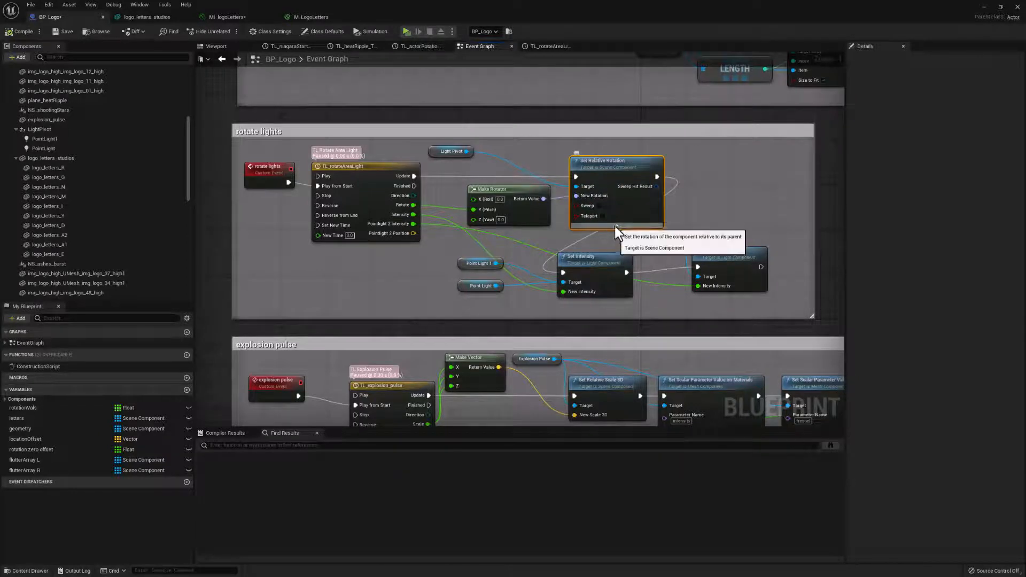
{"action": "left_click", "coordinate": [617, 225]}
{"action": "right_click_drag", "start_coordinate": [561, 229], "coordinate": [548, 228]}
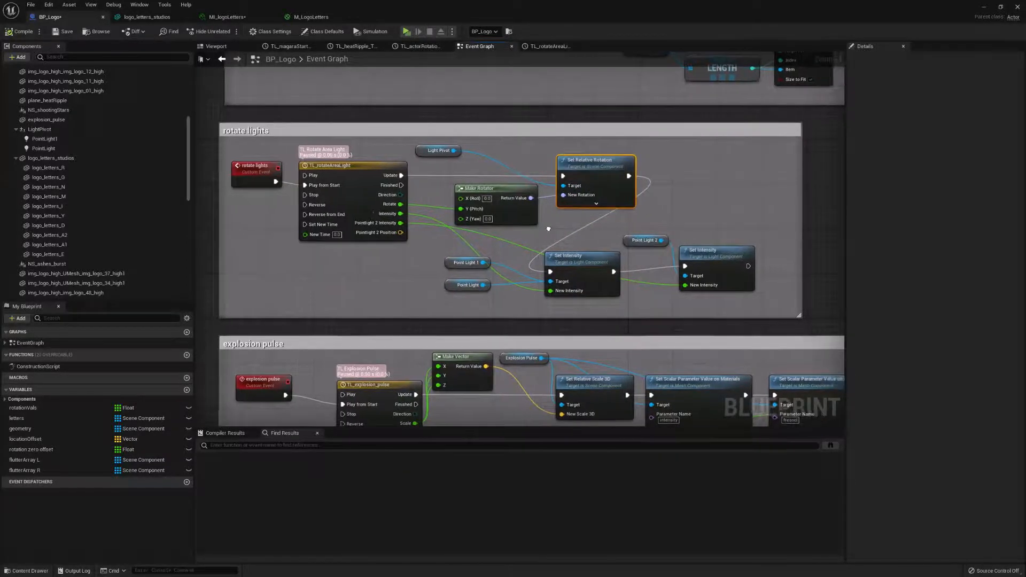
{"action": "left_click", "coordinate": [40, 129]}
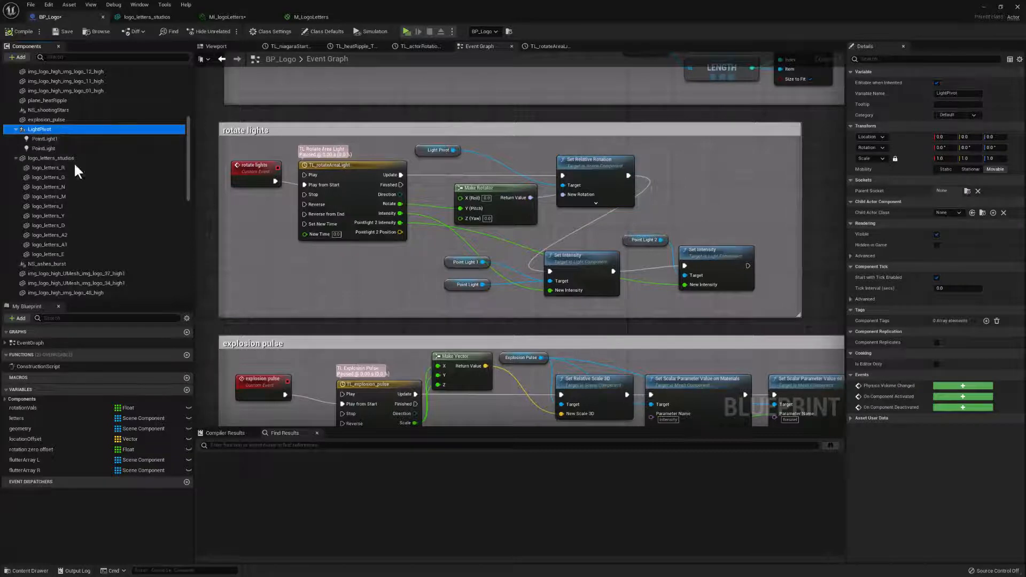
Inspect the details of the PointLight components nested under LightPivot, finishing with LightPivot selected
{"action": "left_click", "coordinate": [39, 140]}
{"action": "left_click", "coordinate": [43, 148]}
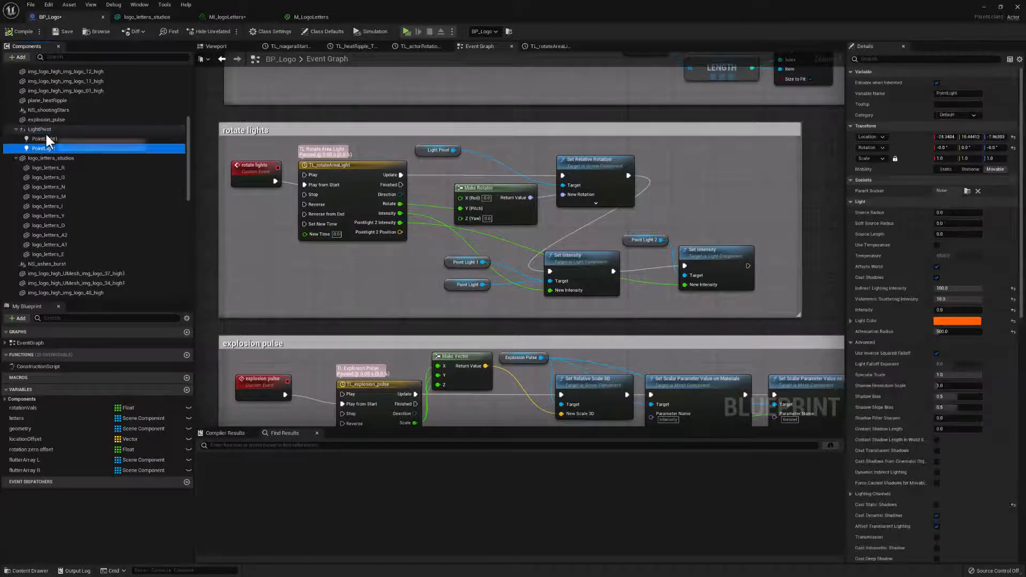
{"action": "left_click", "coordinate": [45, 131]}
Go to the explosion pulse section of the event graph and select the explosion_pulse static mesh component
{"action": "right_click_drag", "start_coordinate": [335, 287], "coordinate": [333, 154]}
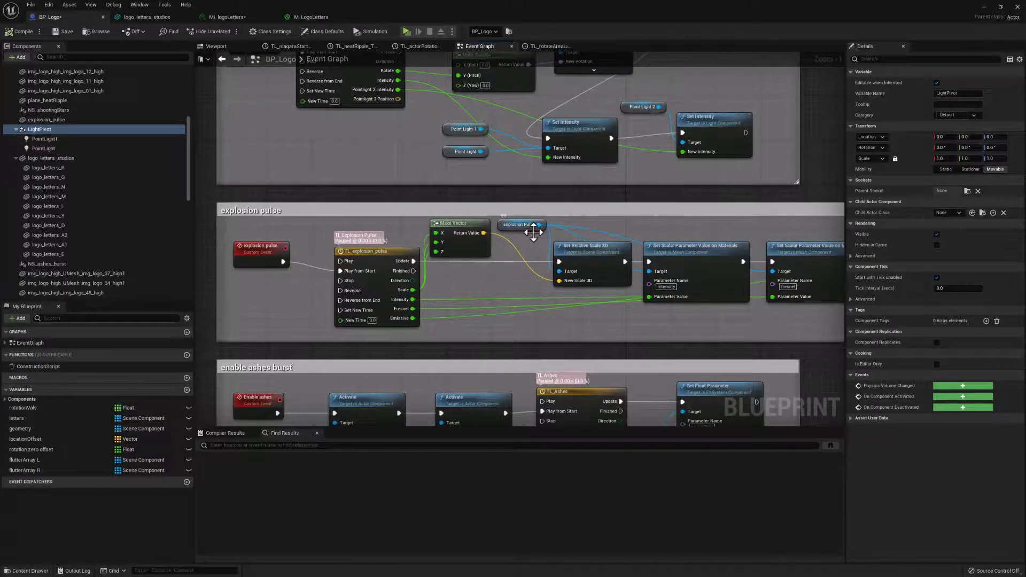
{"action": "scroll", "coordinate": [52, 131], "scroll_direction": "up", "scroll_amount": 5}
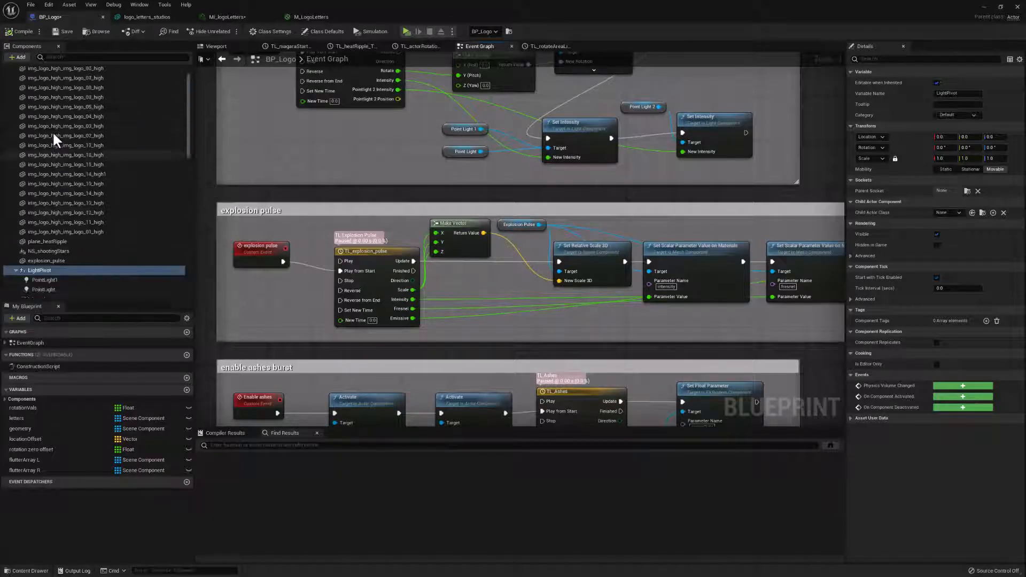
{"action": "scroll", "coordinate": [50, 149], "scroll_direction": "down", "scroll_amount": 2}
{"action": "left_click", "coordinate": [60, 217]}
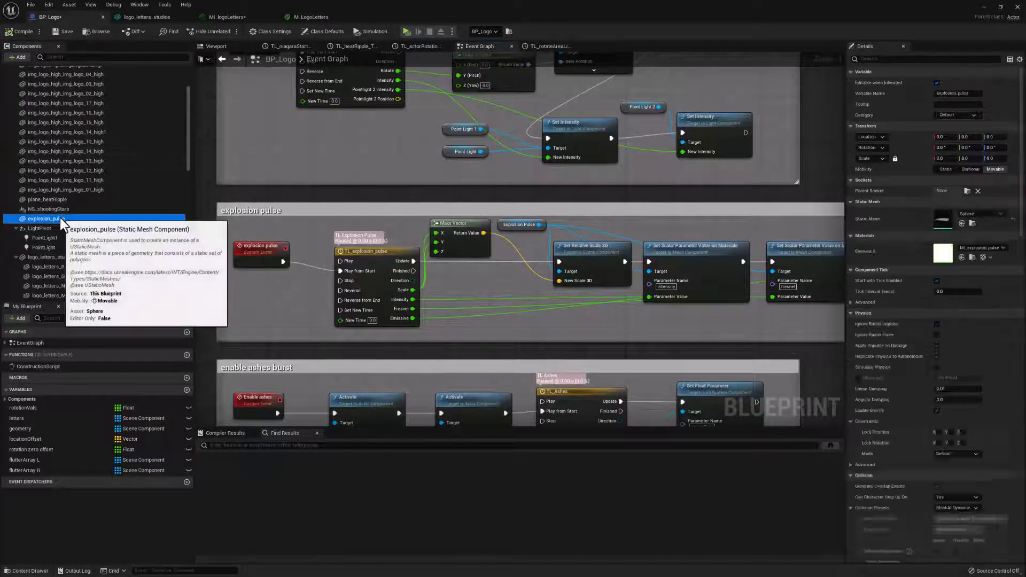
Open the TL_explosion_pulse timeline and examine the end key of its scale track, with a brief look at the logo viewport
{"action": "double_click", "coordinate": [374, 267]}
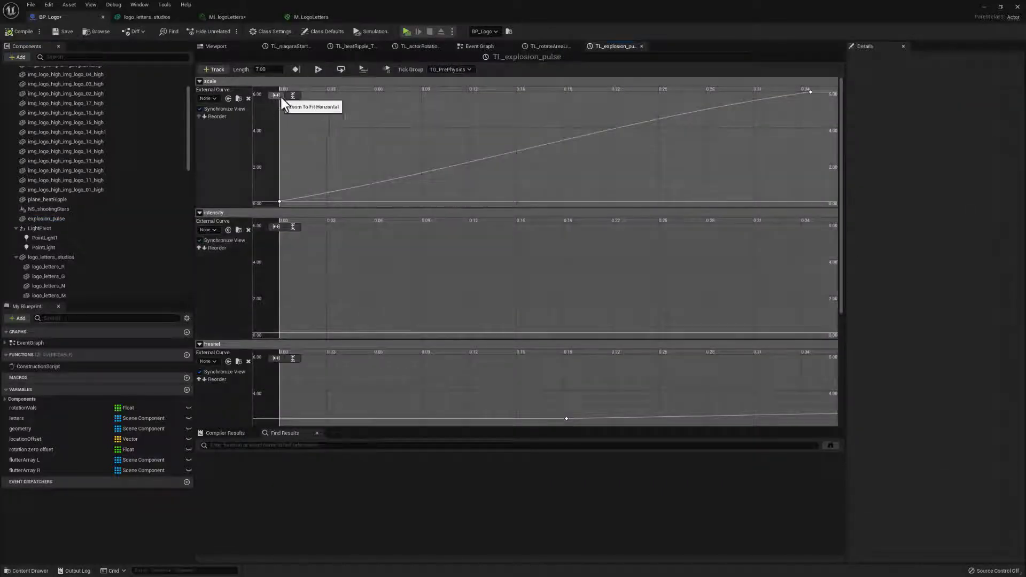
{"action": "left_click", "coordinate": [810, 92]}
{"action": "scroll", "coordinate": [364, 149], "scroll_direction": "down", "scroll_amount": 5}
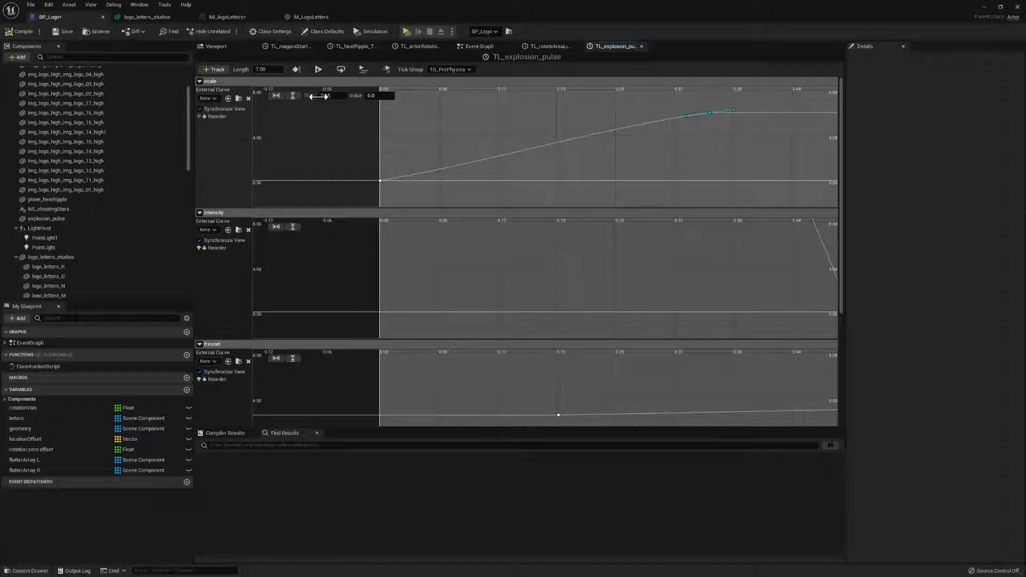
{"action": "left_click", "coordinate": [225, 48]}
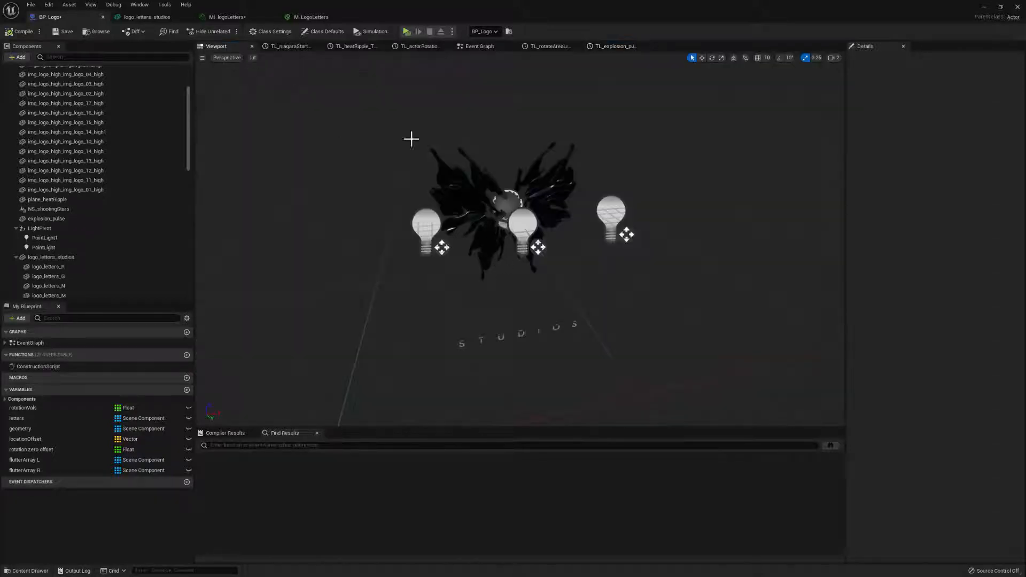
{"action": "left_click", "coordinate": [614, 47]}
Fit the intensity track's curve in view and examine its first and last keys
{"action": "left_click", "coordinate": [276, 188]}
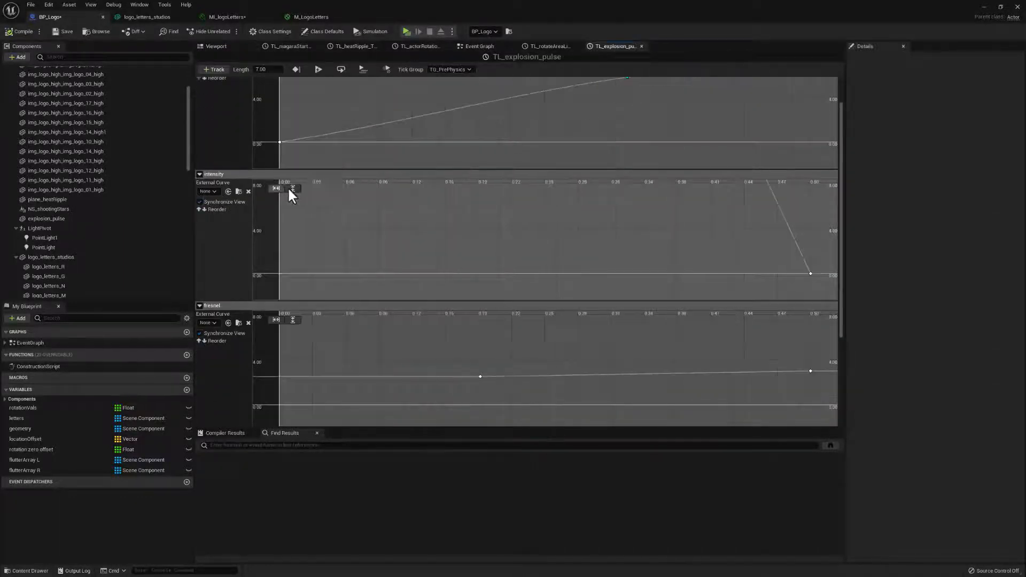
{"action": "left_click", "coordinate": [291, 189]}
{"action": "scroll", "coordinate": [327, 205], "scroll_direction": "down", "scroll_amount": 2}
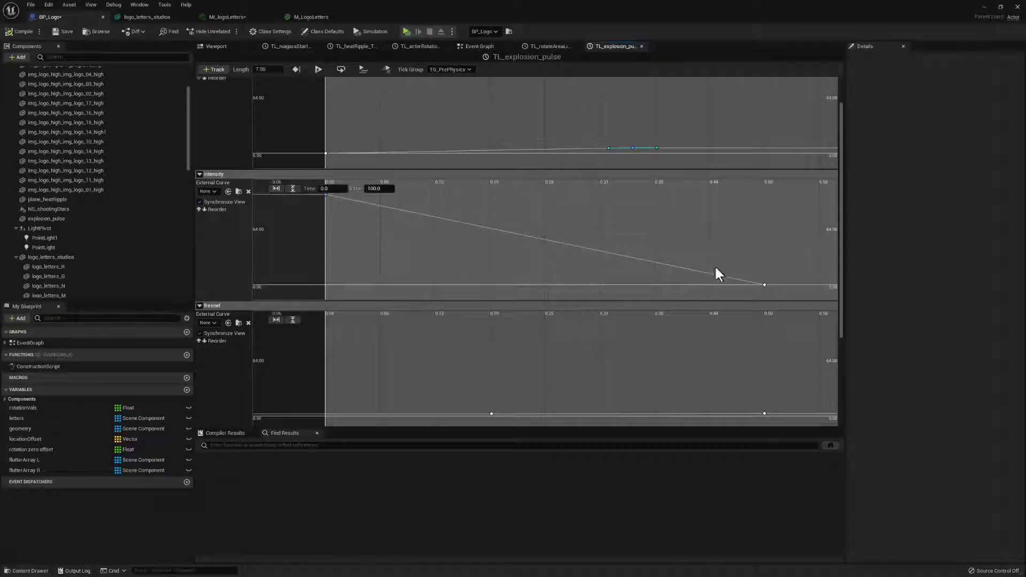
{"action": "left_click", "coordinate": [764, 285]}
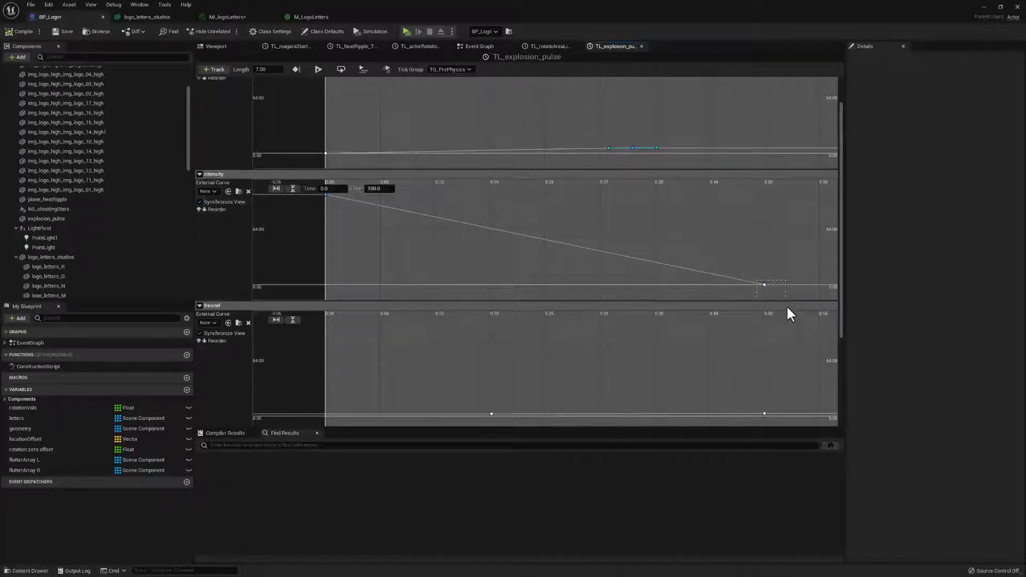
Fit the fresnel track's curve in view to examine its shape
{"action": "left_click", "coordinate": [276, 320]}
{"action": "left_click", "coordinate": [292, 320]}
{"action": "scroll", "coordinate": [374, 353], "scroll_direction": "down", "scroll_amount": 2}
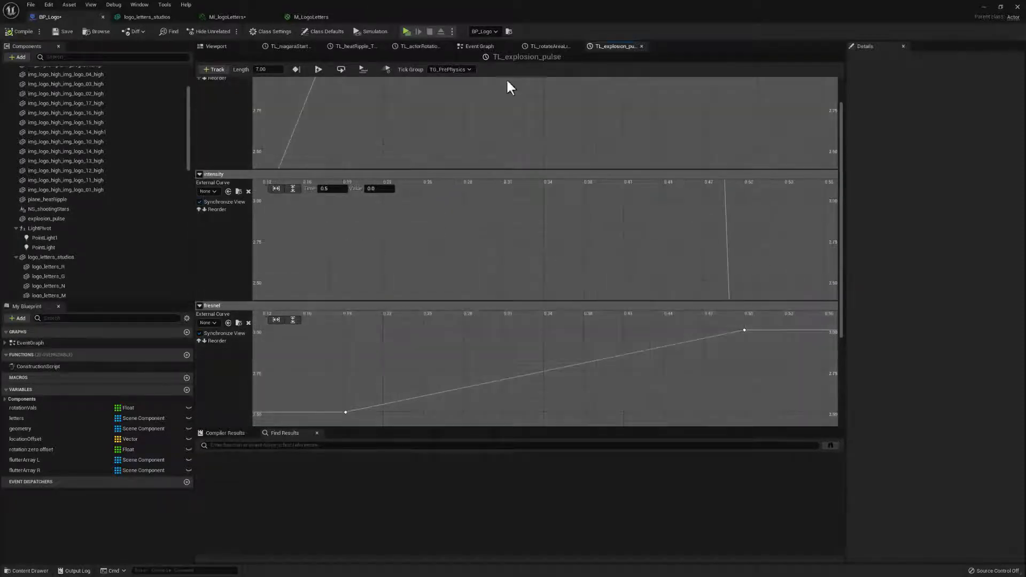
From the explosion_pulse component, open its material instance MI_explosion_pulse and the parent material M_explosion_pulse
{"action": "left_click", "coordinate": [469, 47]}
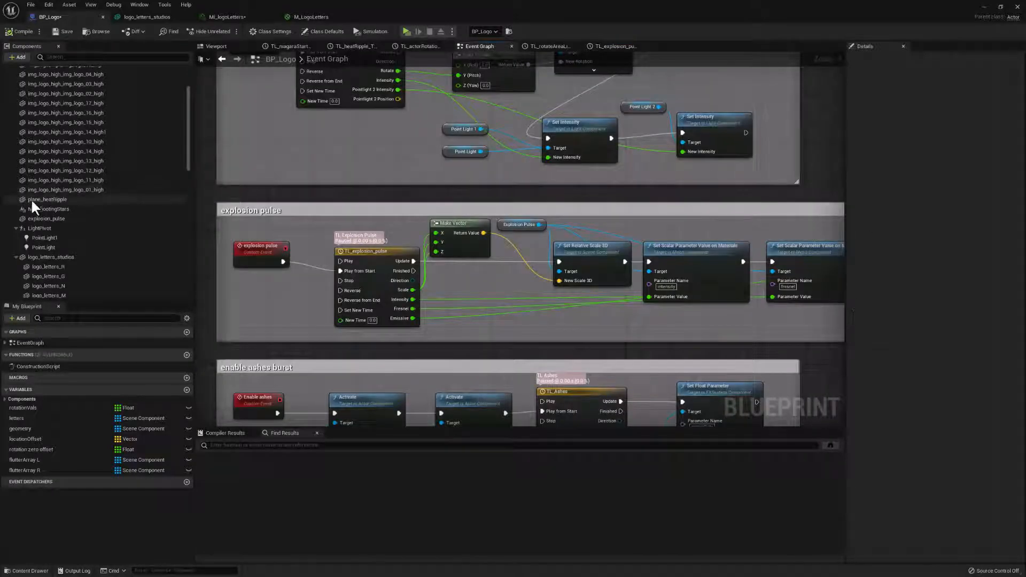
{"action": "left_click", "coordinate": [54, 219]}
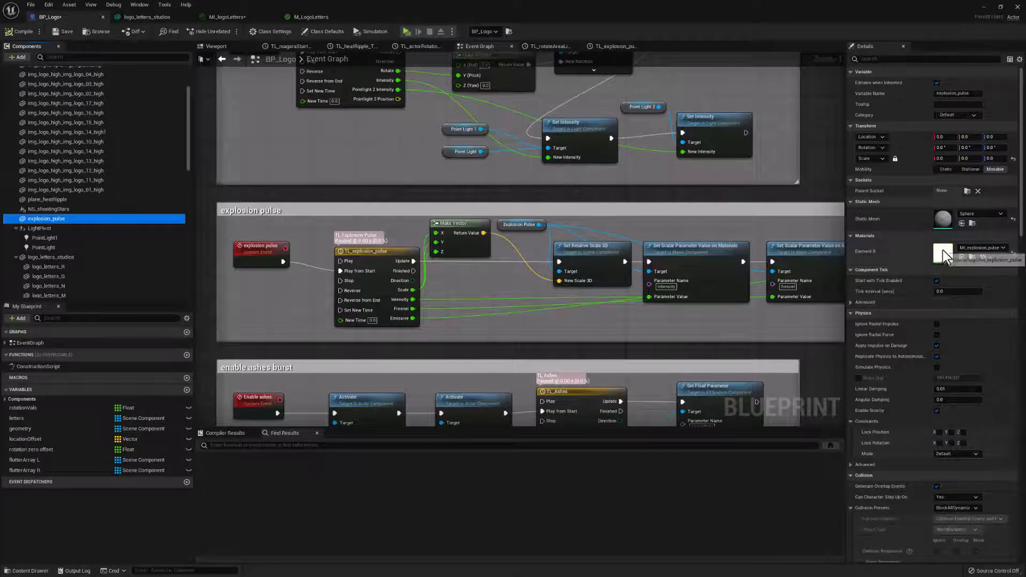
{"action": "double_click", "coordinate": [941, 251]}
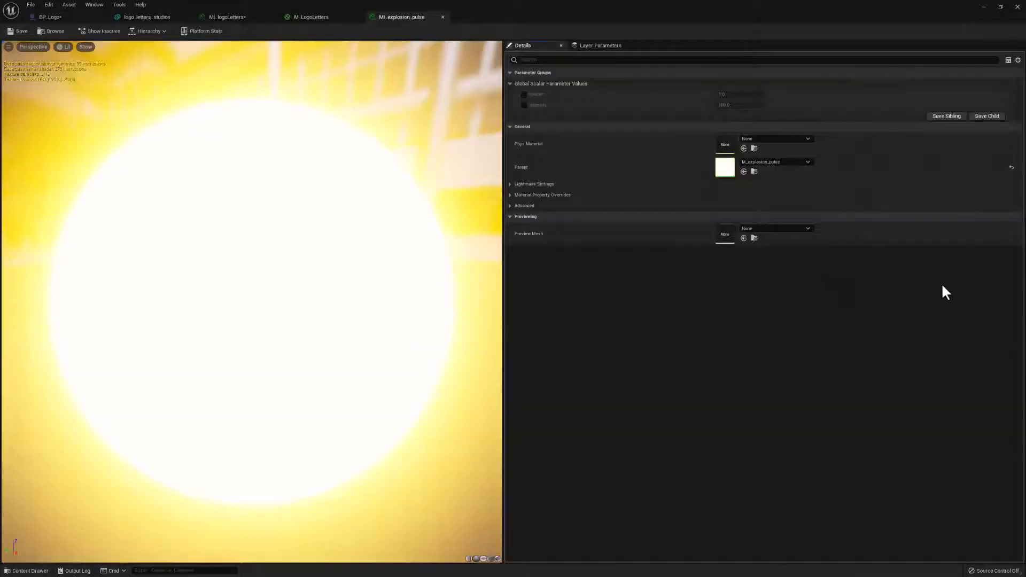
{"action": "double_click", "coordinate": [729, 168]}
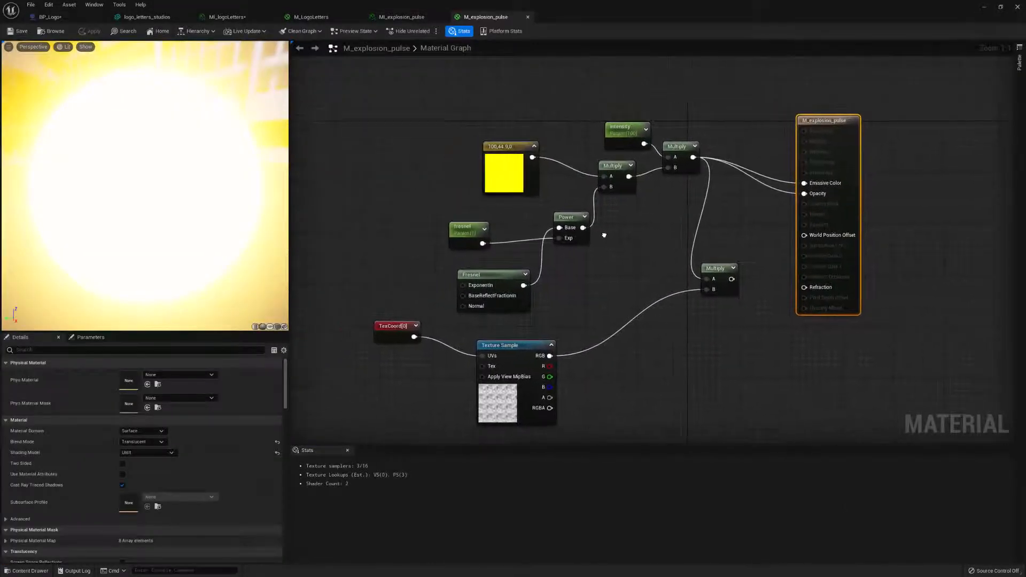
Move the fresnel parameter, Fresnel and Power nodes slightly up, and shift the colour's Multiply node slightly in the material graph
{"action": "left_click_drag", "start_coordinate": [412, 197], "coordinate": [569, 272]}
{"action": "left_click_drag", "start_coordinate": [567, 233], "coordinate": [568, 207]}
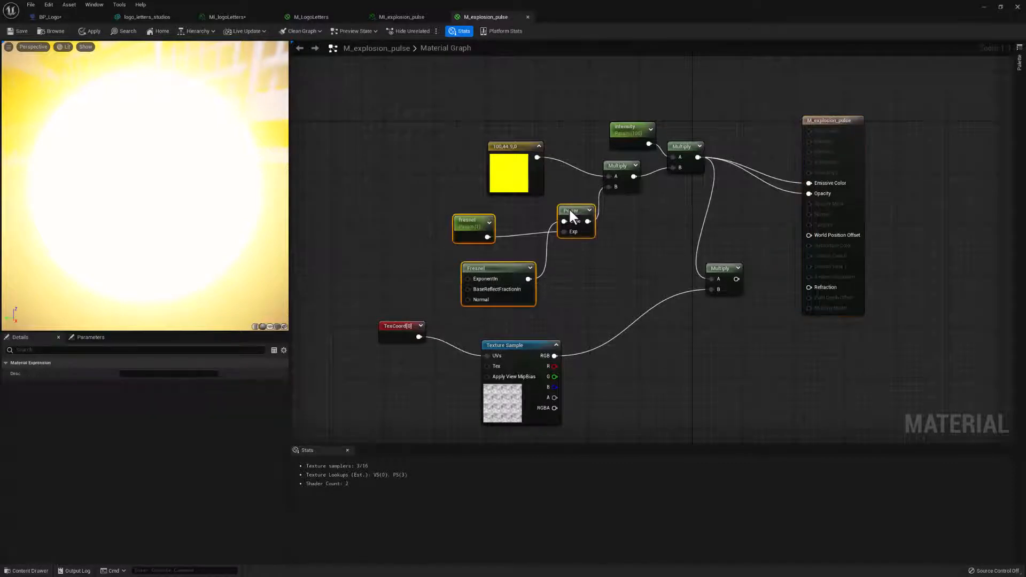
{"action": "left_click", "coordinate": [495, 249]}
{"action": "left_click", "coordinate": [508, 146]}
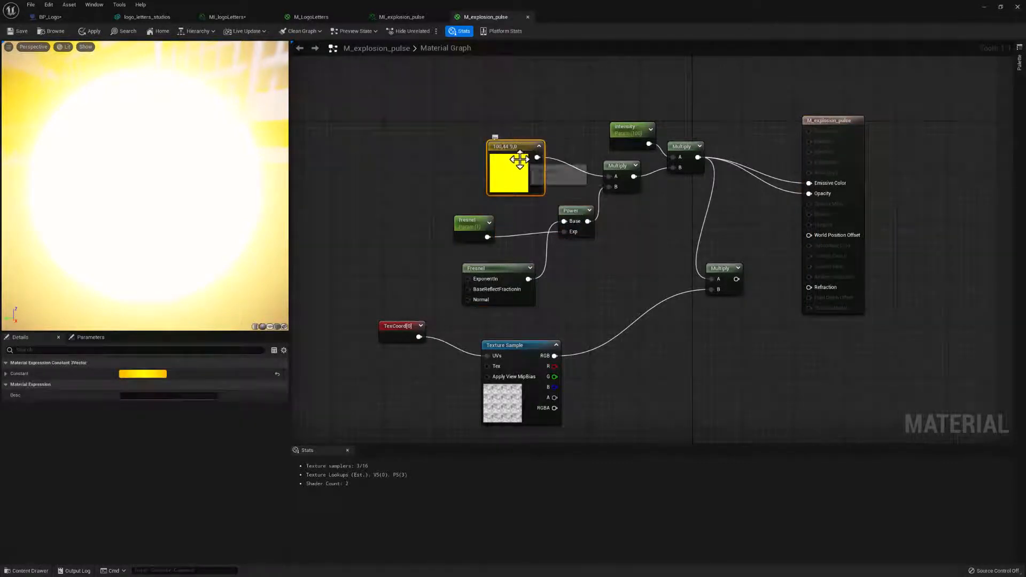
{"action": "left_click_drag", "start_coordinate": [607, 162], "coordinate": [614, 168]}
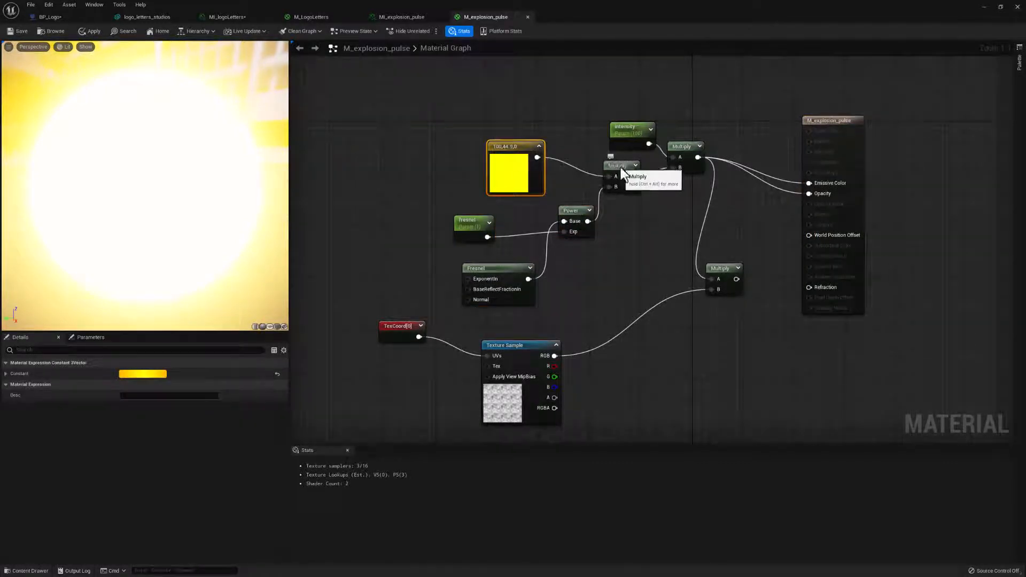
Review the yellow constant's colour values in the Color Picker and accept them as they are
{"action": "left_click", "coordinate": [513, 147]}
{"action": "left_click", "coordinate": [142, 374]}
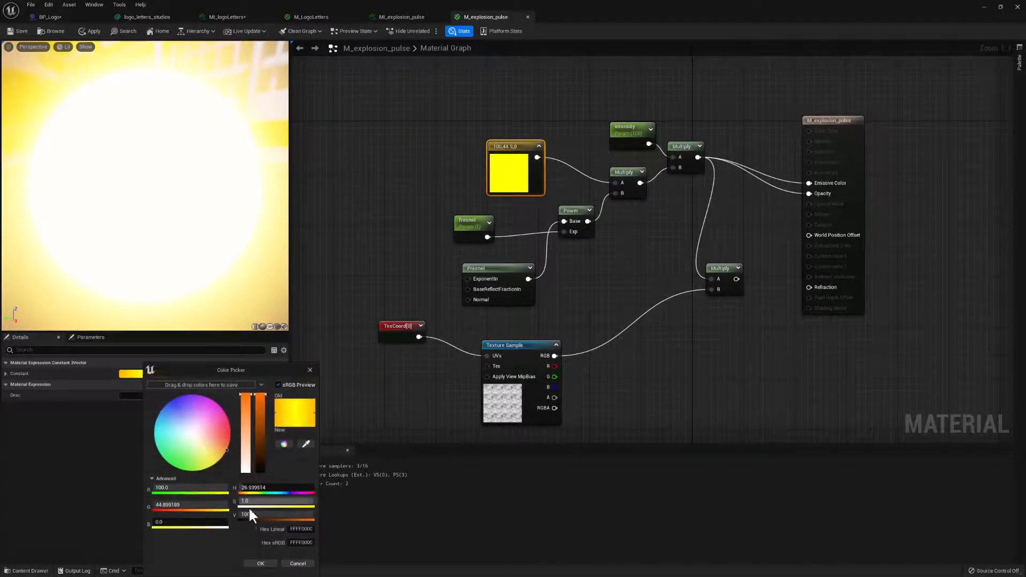
{"action": "left_click_drag", "start_coordinate": [257, 373], "coordinate": [305, 302]}
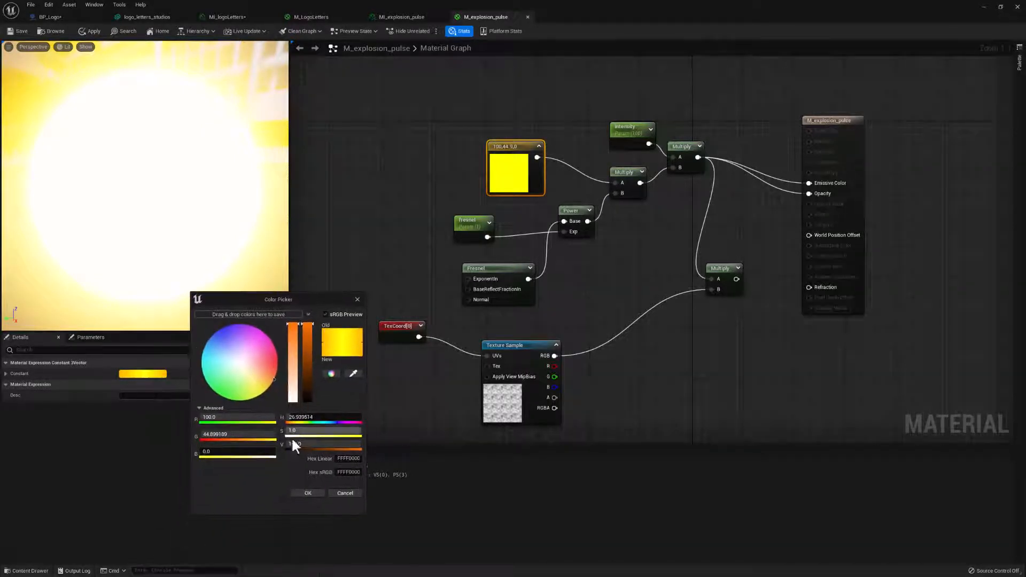
{"action": "left_click", "coordinate": [307, 492]}
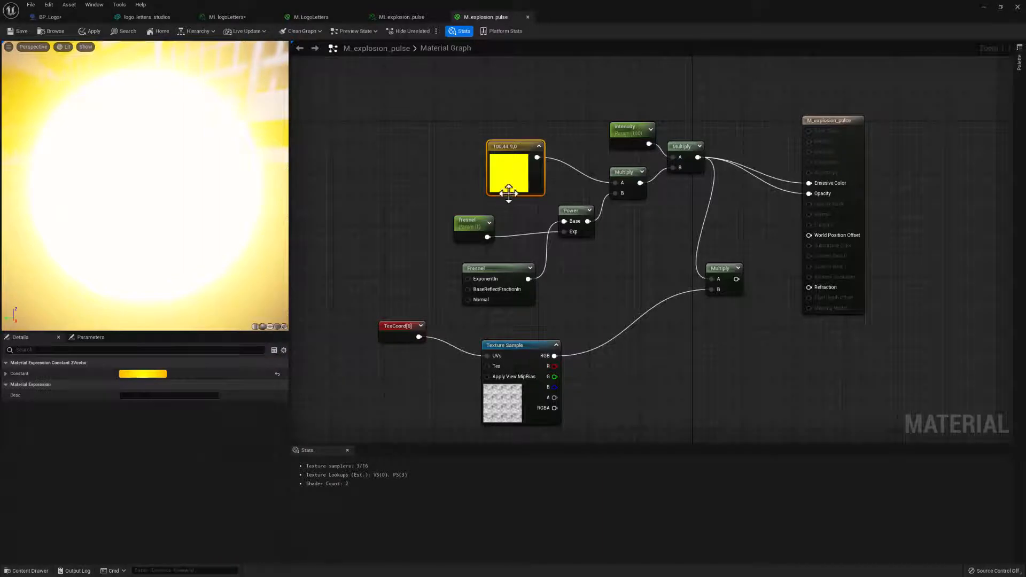
Review the Multiply and fresnel node group, and move the Fresnel node slightly closer to the fresnel parameter
{"action": "left_click", "coordinate": [626, 171]}
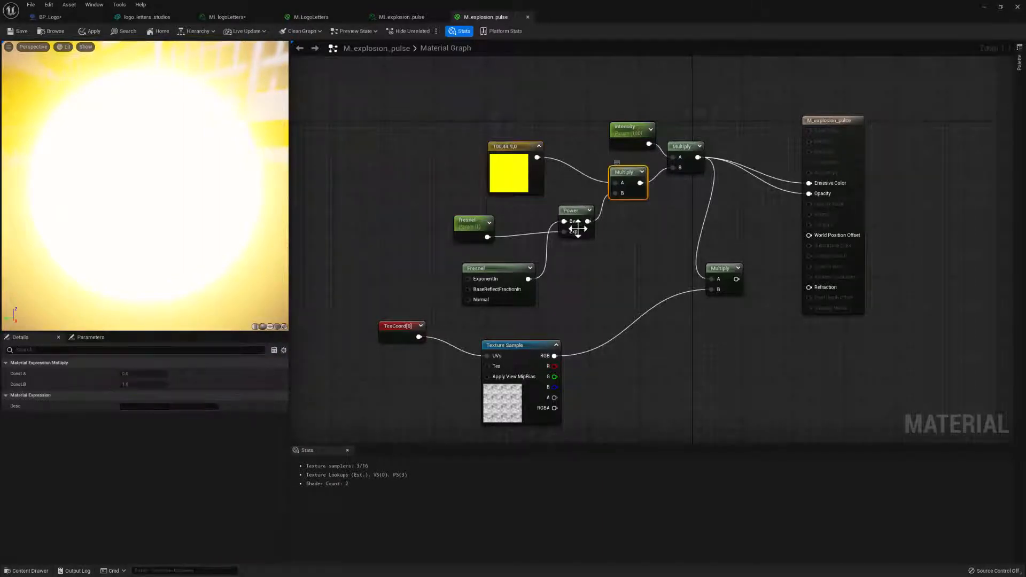
{"action": "left_click_drag", "start_coordinate": [464, 207], "coordinate": [566, 279]}
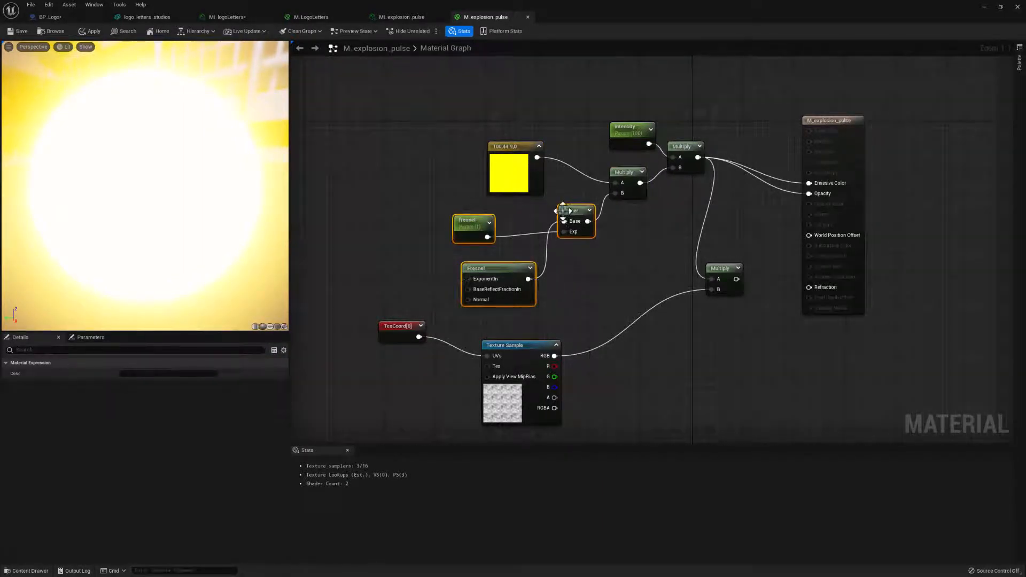
{"action": "left_click", "coordinate": [519, 256]}
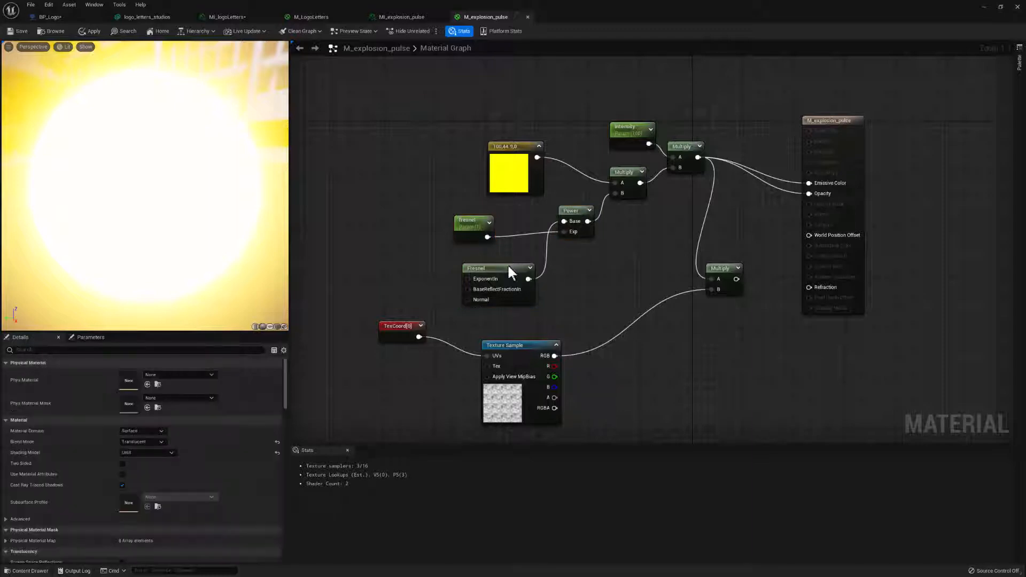
{"action": "left_click_drag", "start_coordinate": [506, 265], "coordinate": [498, 262]}
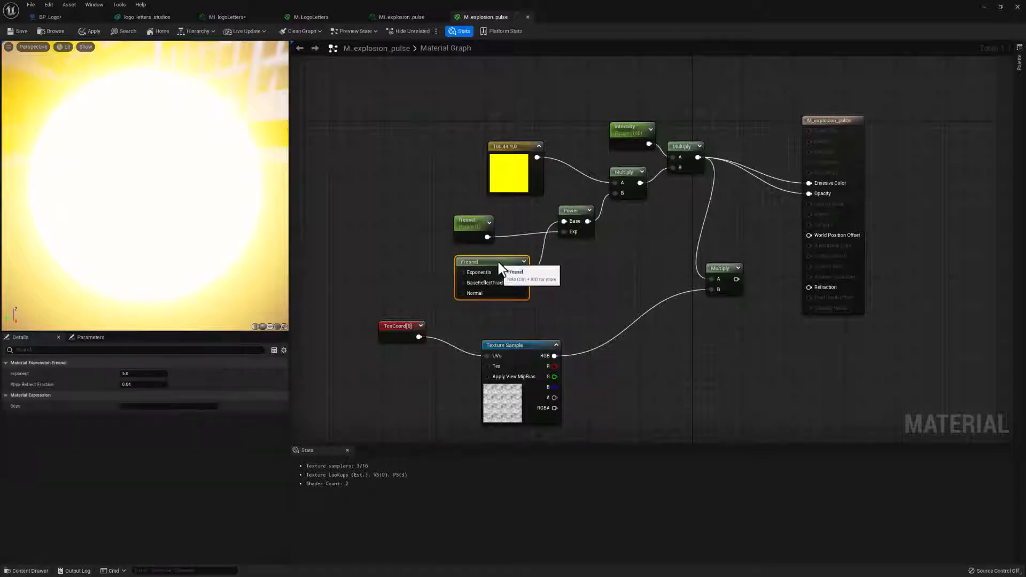
Start previewing the Power node in the material preview and select the fresnel parameter
{"action": "right_click", "coordinate": [569, 210]}
{"action": "left_click", "coordinate": [600, 225]}
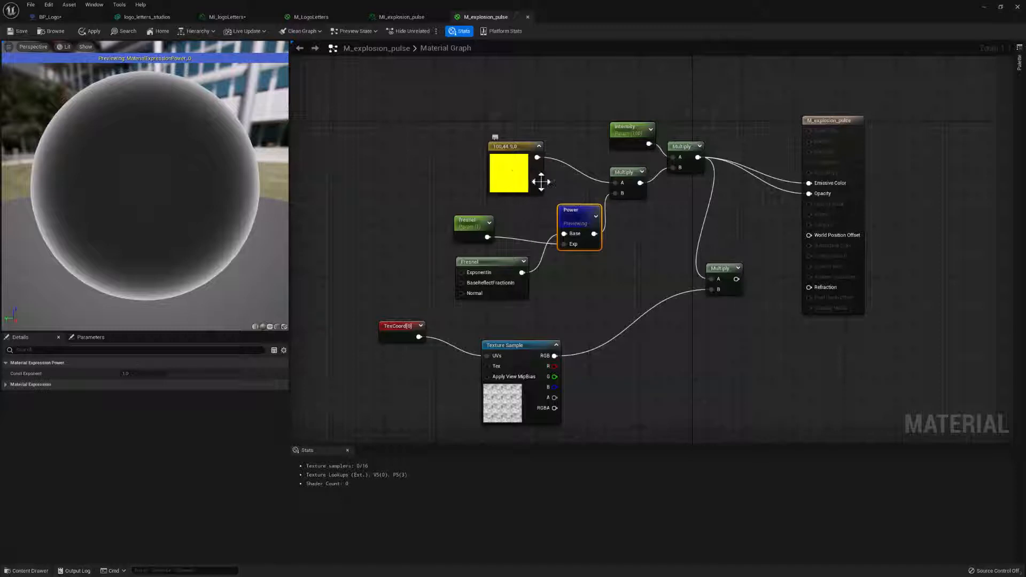
{"action": "left_click", "coordinate": [626, 185]}
{"action": "left_click", "coordinate": [470, 227]}
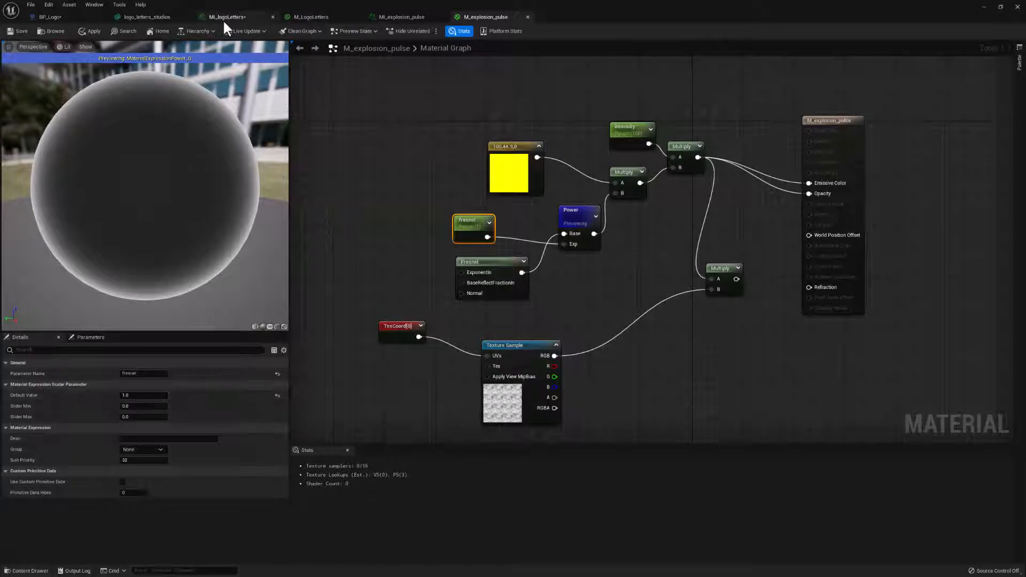
Return to BP_Logo's TL_explosion_pulse timeline and check both keys of the fresnel track
{"action": "left_click", "coordinate": [63, 16]}
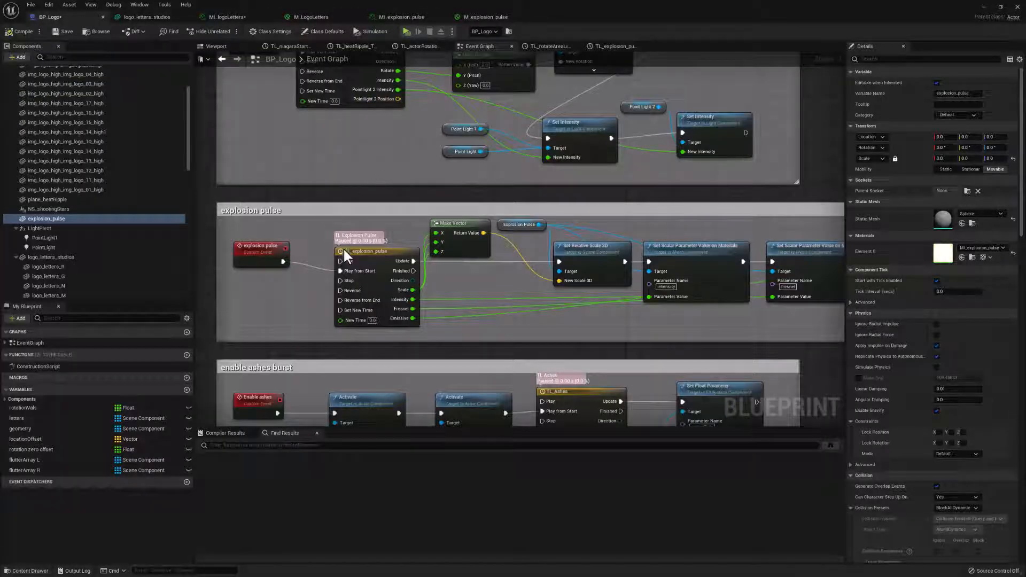
{"action": "double_click", "coordinate": [385, 261]}
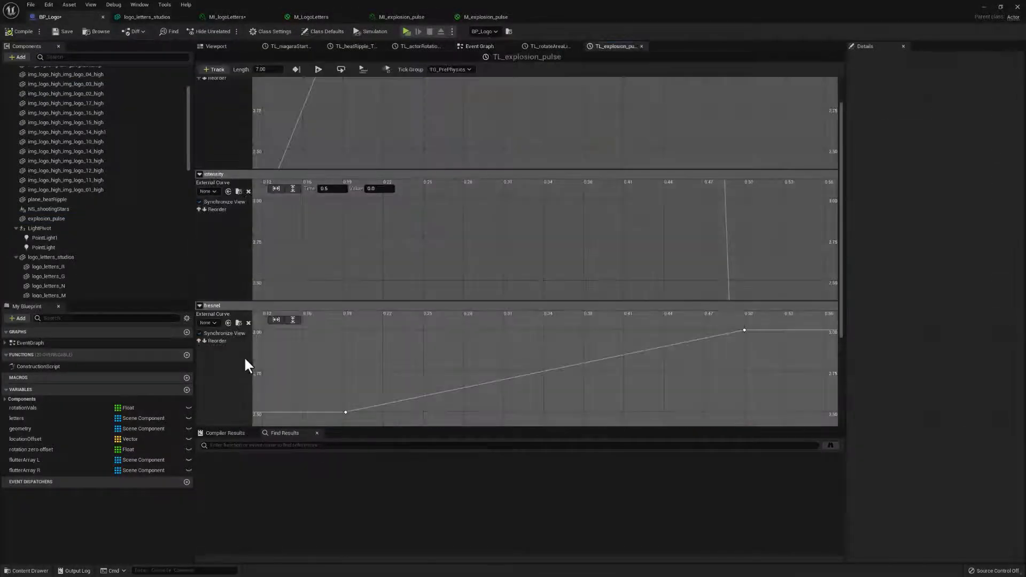
{"action": "left_click", "coordinate": [345, 412]}
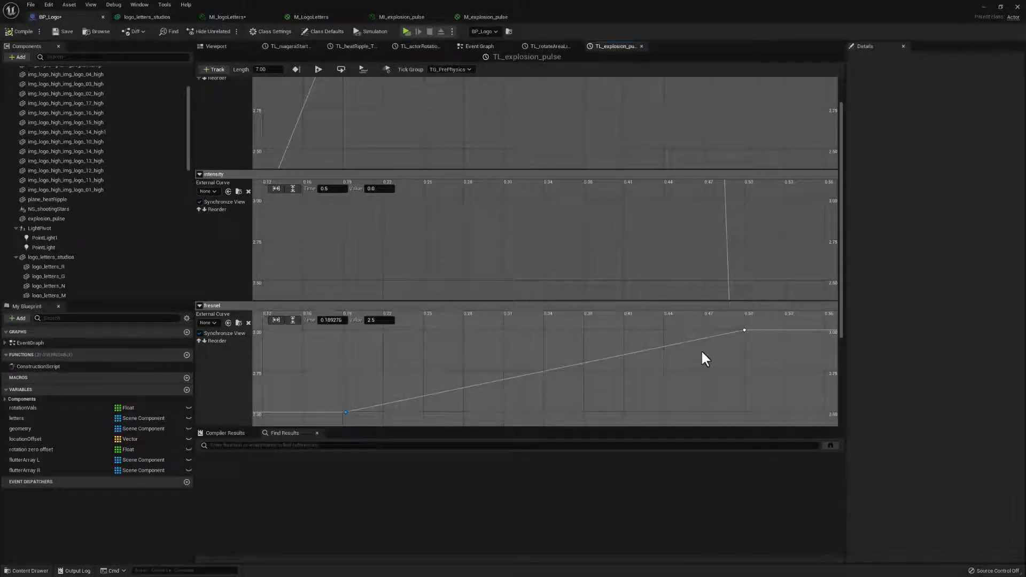
{"action": "left_click", "coordinate": [745, 330]}
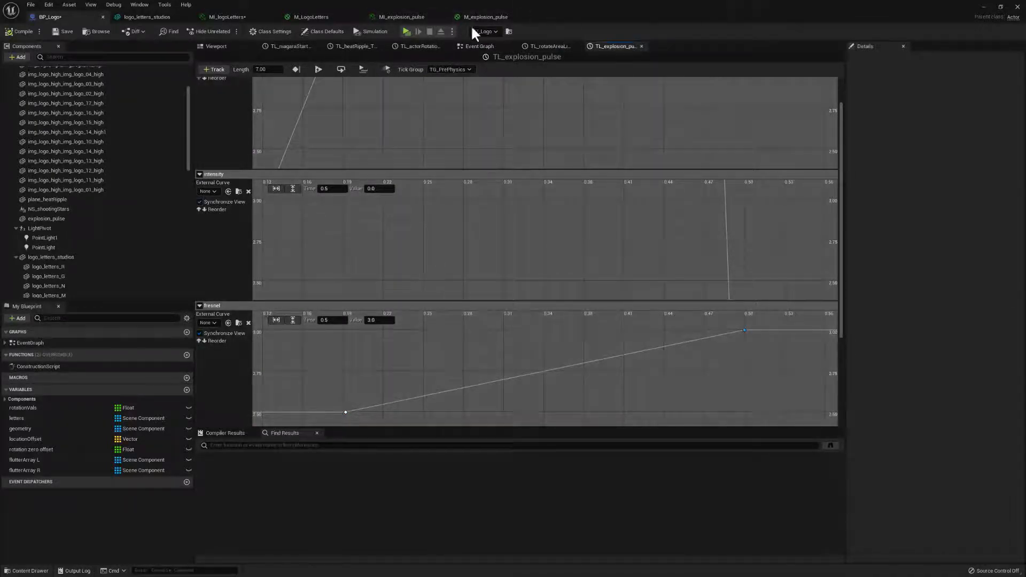
In M_explosion_pulse, try fresnel default values such as 2.5 and 3 against the preview, ending with 2.5
{"action": "left_click", "coordinate": [499, 17]}
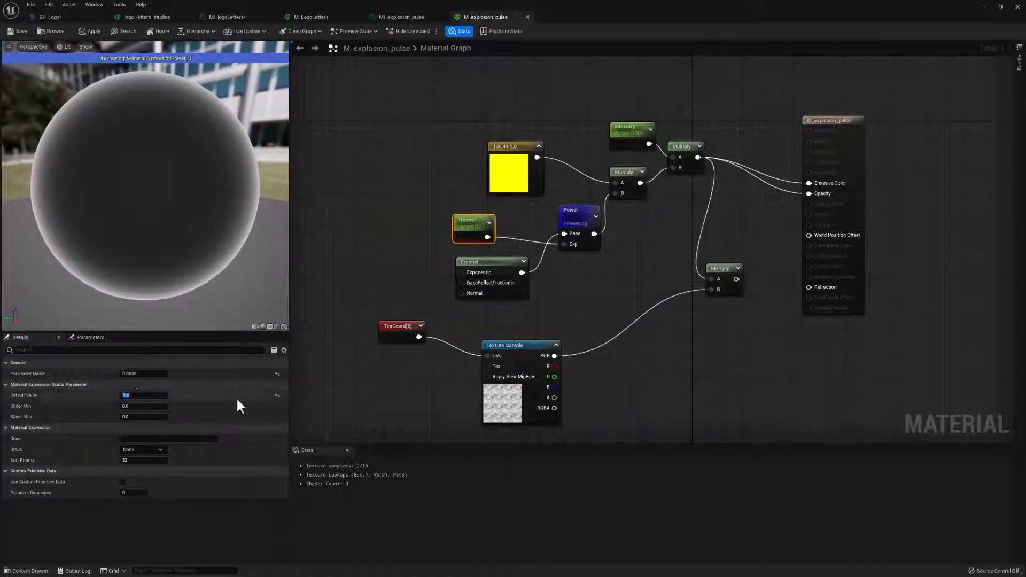
{"action": "type", "text": "2.5"}
{"action": "key", "text": "Return"}
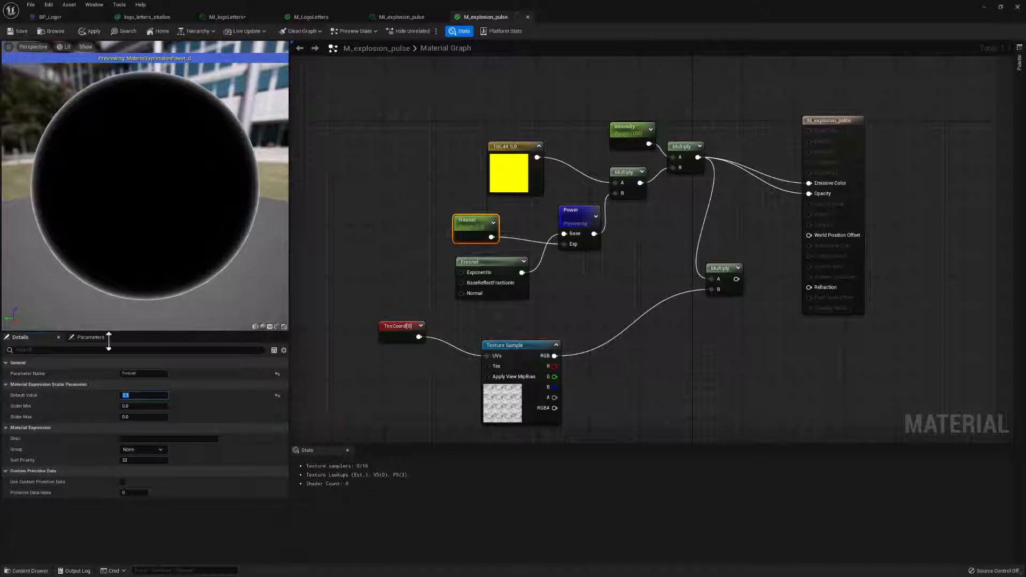
{"action": "type", "text": "2"}
{"action": "key", "text": "Return"}
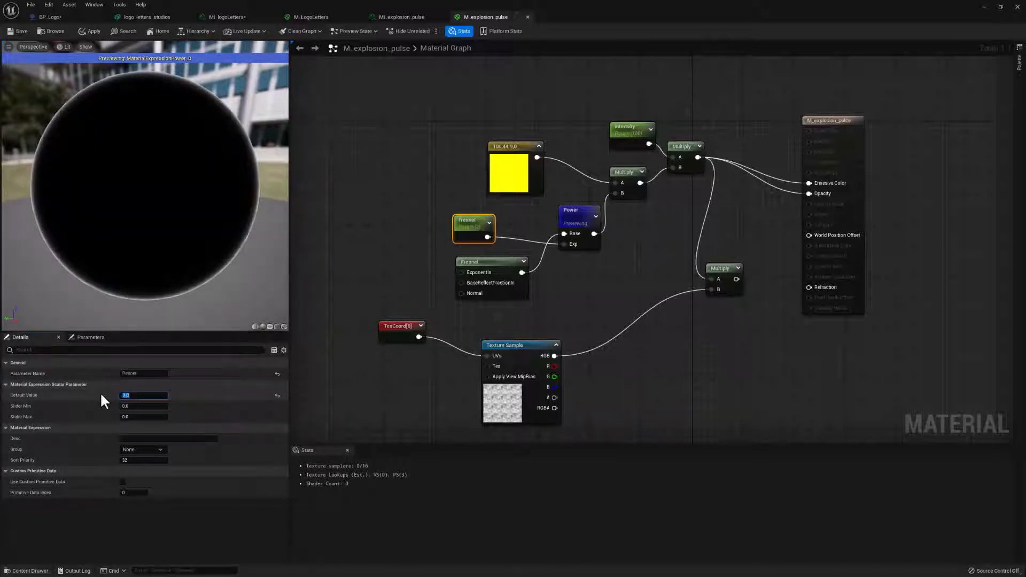
{"action": "type", "text": "3"}
{"action": "key", "text": "Return"}
{"action": "type", "text": "2.5"}
{"action": "key", "text": "Return"}
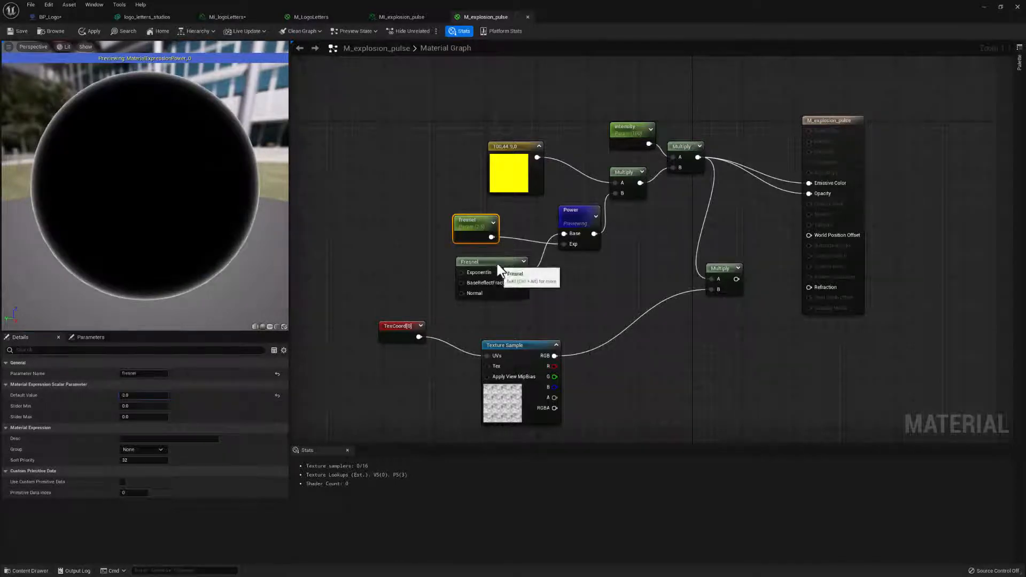
Shift the Fresnel node slightly away from the Power node and set the intensity parameter's default value to 0
{"action": "left_click_drag", "start_coordinate": [496, 264], "coordinate": [491, 262]}
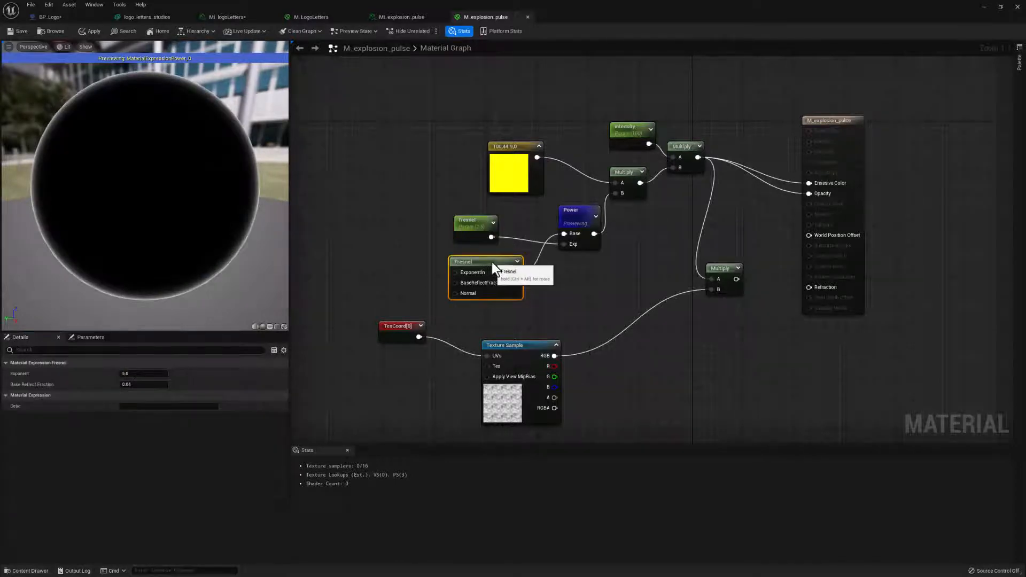
{"action": "left_click", "coordinate": [632, 131]}
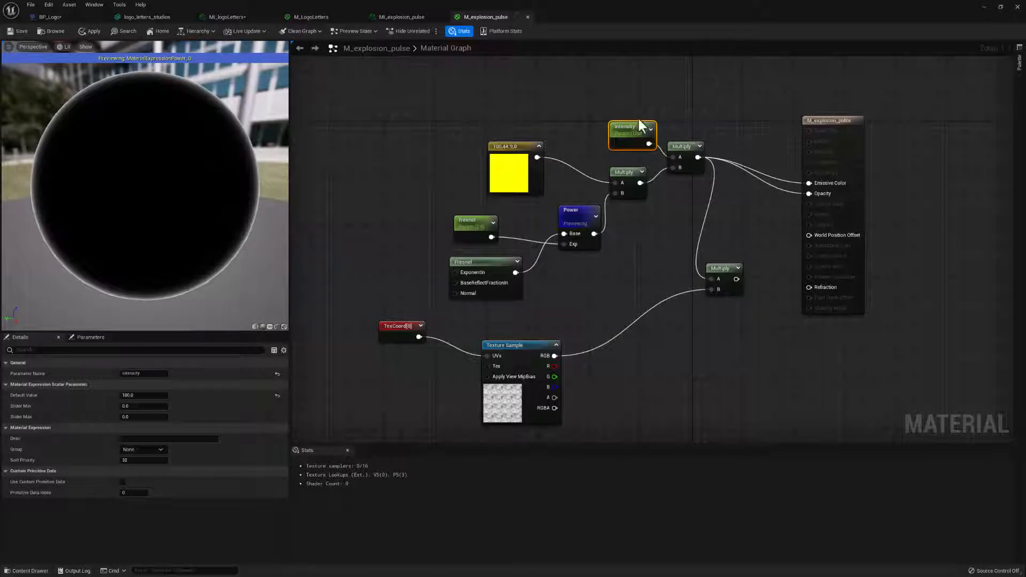
{"action": "right_click_drag", "start_coordinate": [662, 236], "coordinate": [618, 219]}
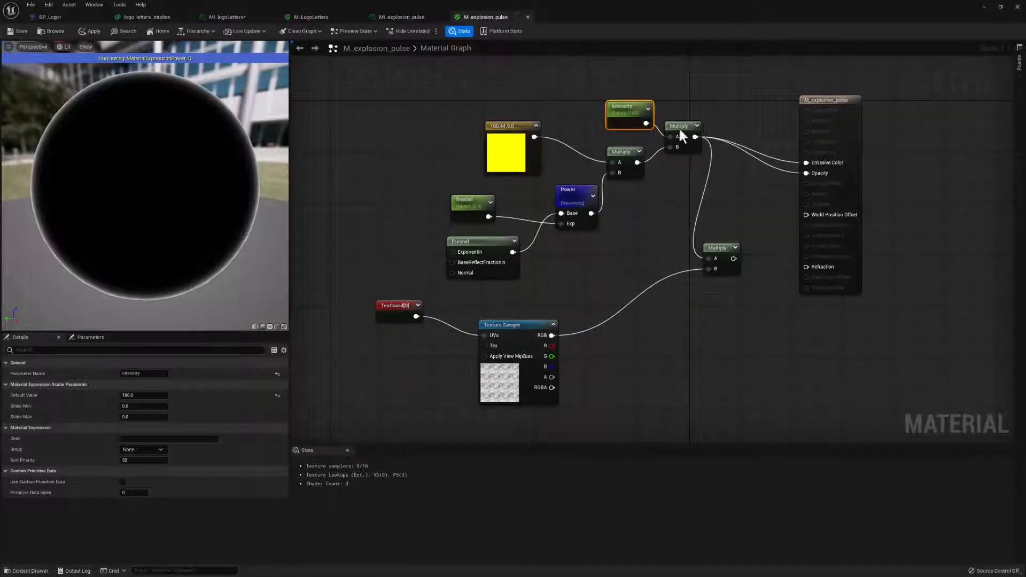
{"action": "left_click", "coordinate": [143, 395]}
{"action": "type", "text": "0"}
{"action": "key", "text": "Return"}
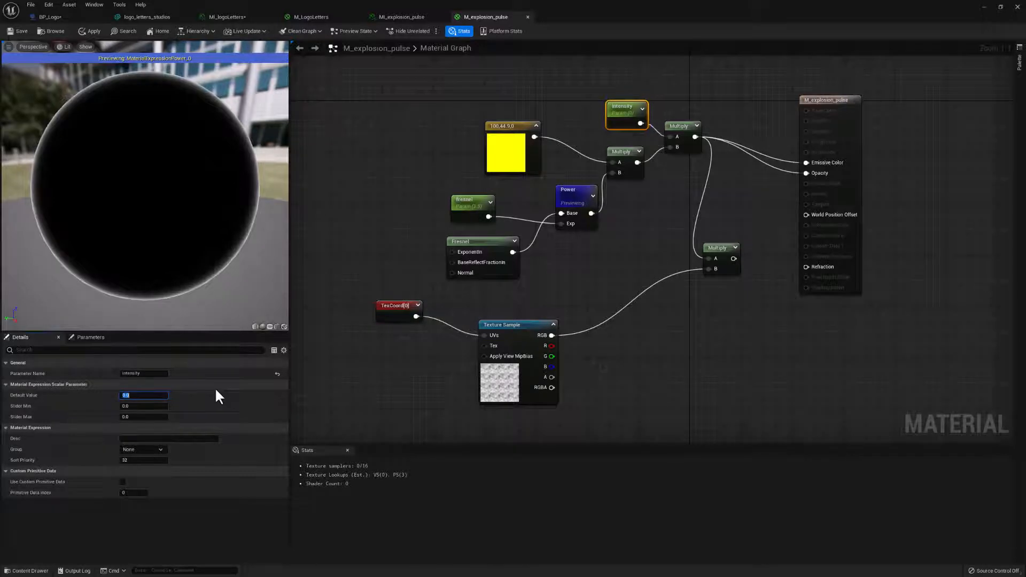
Preview the Multiply node fed by intensity, set intensity's default value to 1, and nudge its node away from the Multiply
{"action": "right_click", "coordinate": [684, 129]}
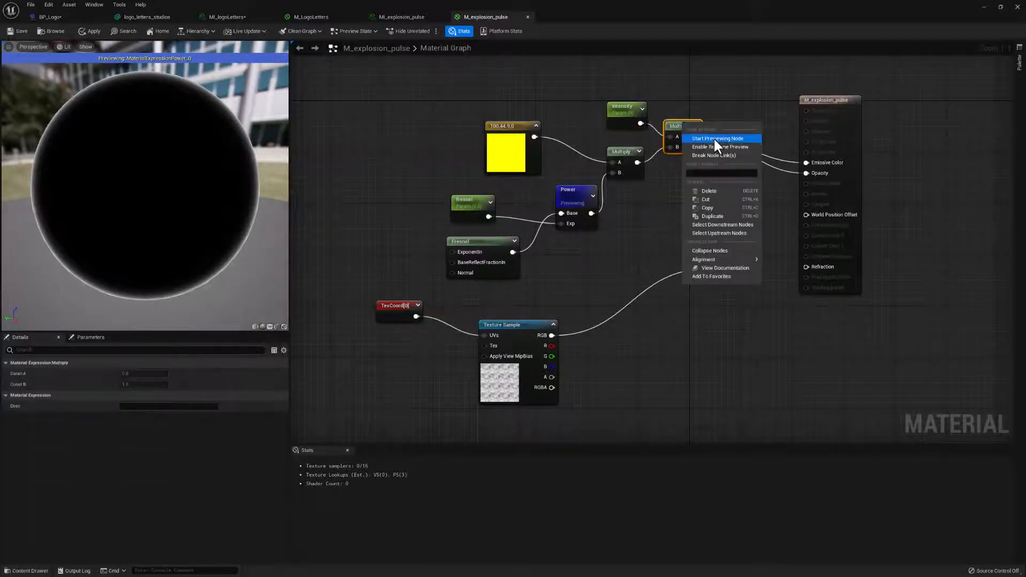
{"action": "left_click", "coordinate": [714, 138]}
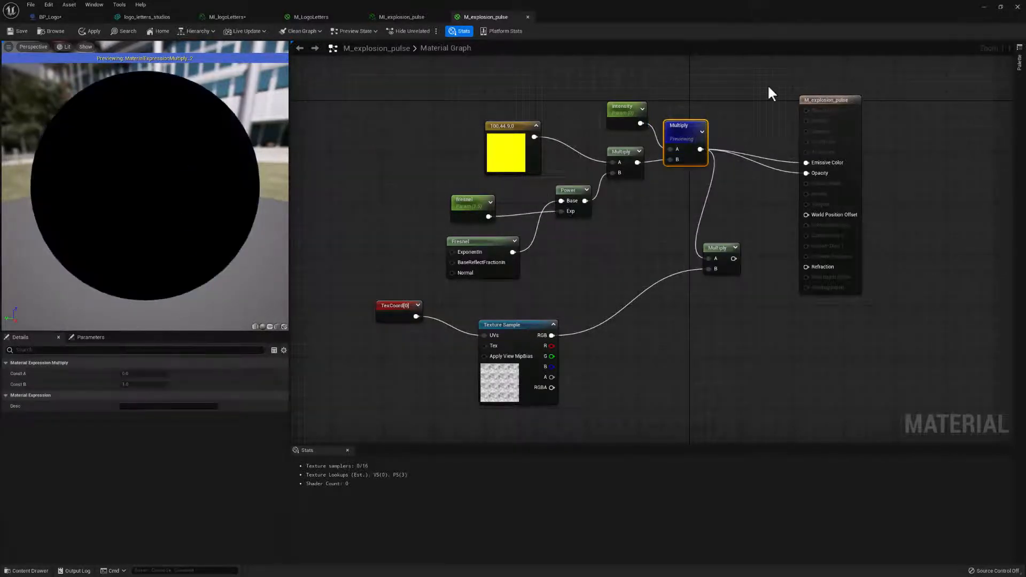
{"action": "left_click", "coordinate": [625, 106]}
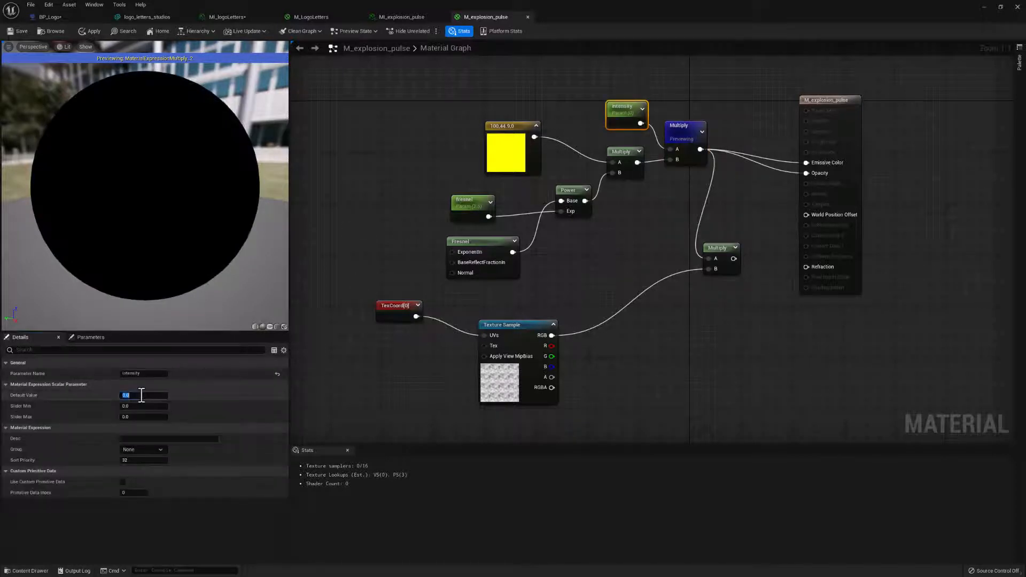
{"action": "type", "text": "1"}
{"action": "key", "text": "Return"}
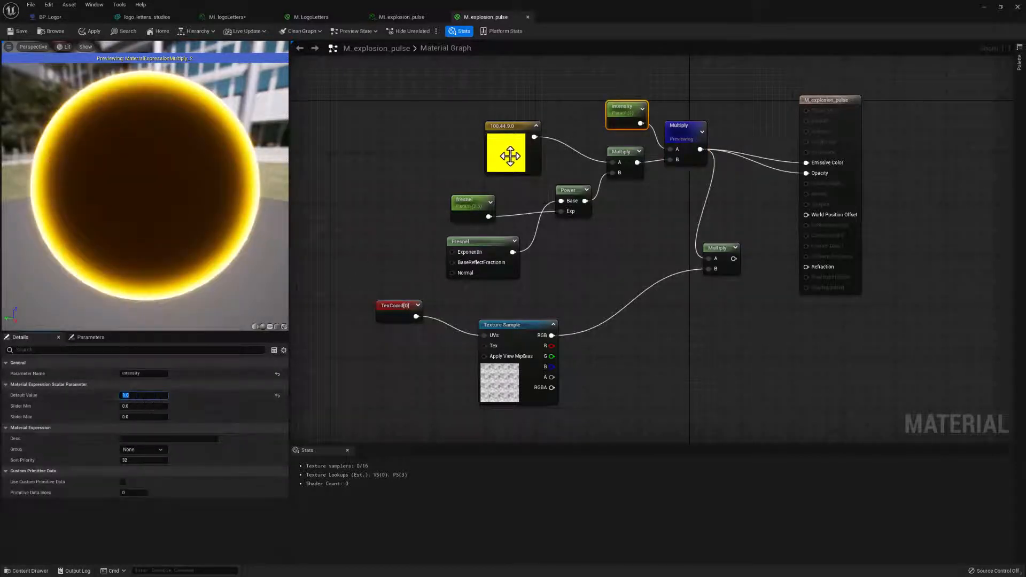
{"action": "left_click_drag", "start_coordinate": [630, 105], "coordinate": [624, 105]}
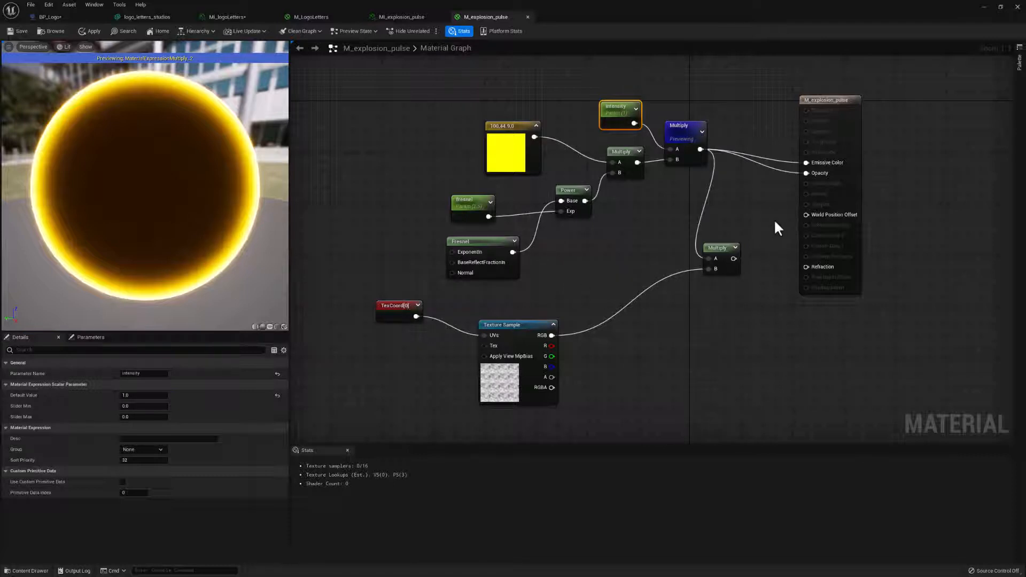
Delete the unused TexCoord, Texture Sample and lower Multiply nodes from the material graph
{"action": "left_click_drag", "start_coordinate": [774, 223], "coordinate": [562, 372]}
{"action": "left_click_drag", "start_coordinate": [334, 432], "coordinate": [543, 308]}
{"action": "key", "text": "Delete"}
{"action": "left_click_drag", "start_coordinate": [752, 242], "coordinate": [690, 303]}
{"action": "key", "text": "Delete"}
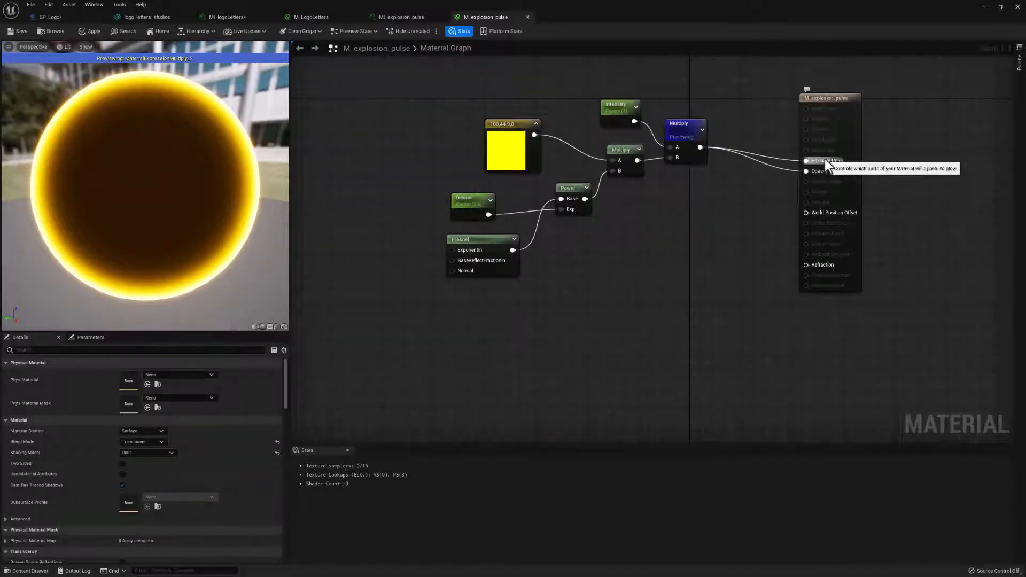
Move the M_explosion_pulse output node closer to the Multiply node and look through its shading model options
{"action": "left_click", "coordinate": [828, 99]}
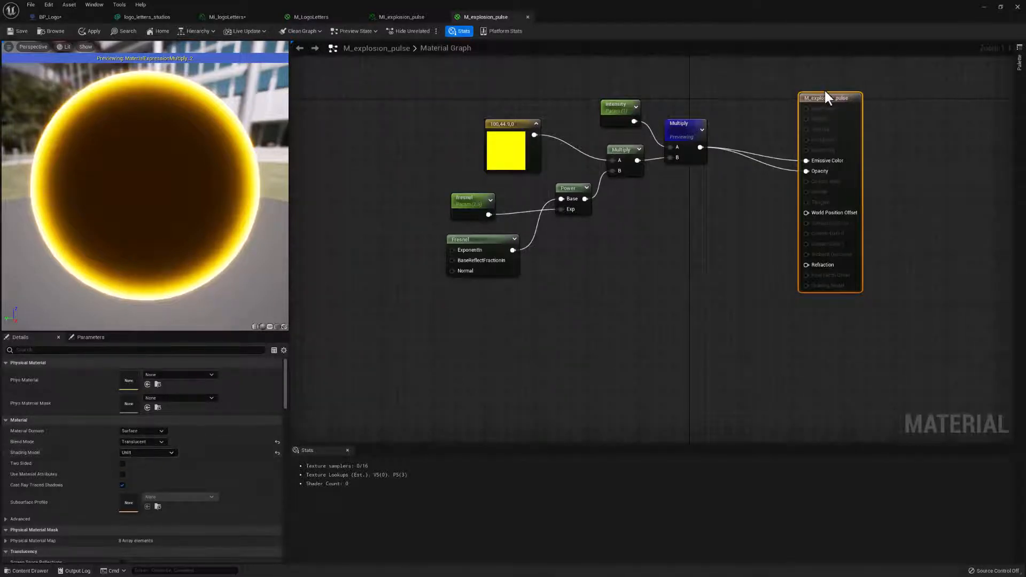
{"action": "left_click_drag", "start_coordinate": [825, 93], "coordinate": [793, 78]}
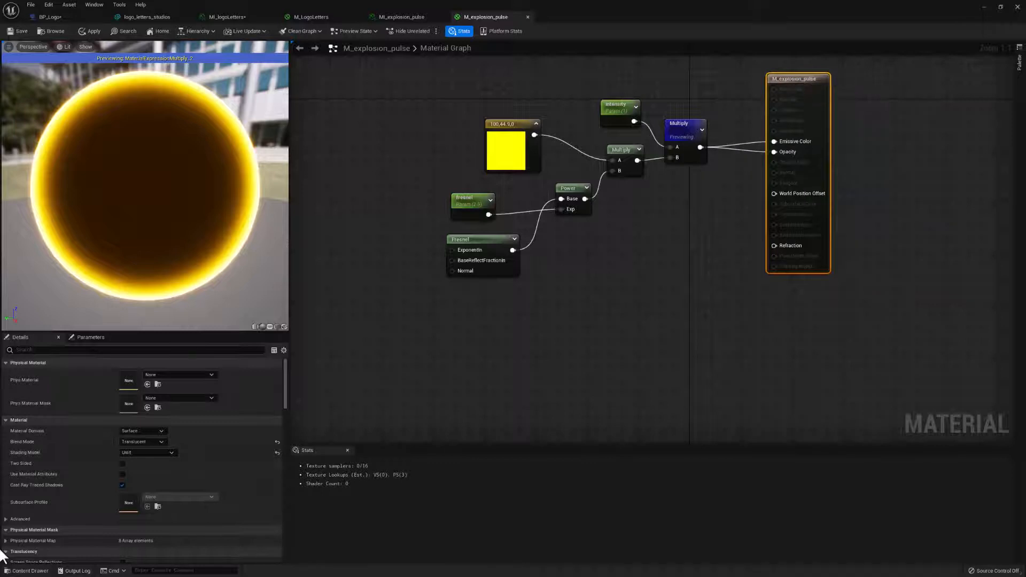
{"action": "left_click", "coordinate": [142, 452]}
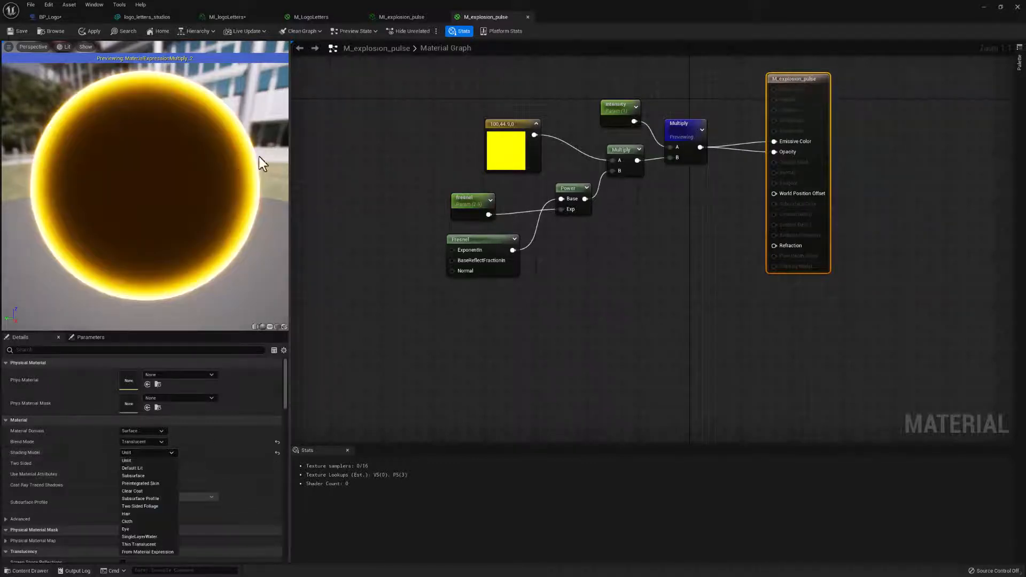
{"action": "right_click_drag", "start_coordinate": [441, 101], "coordinate": [445, 159]}
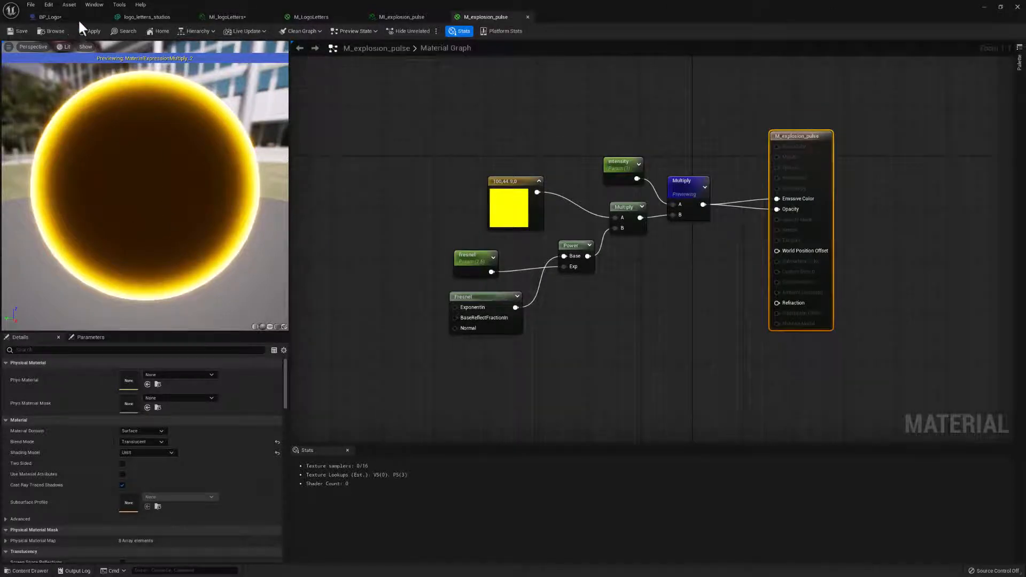
Return to BP_Logo's event graph and move the TL_explosion_pulse timeline node closer to the explosion pulse event
{"action": "left_click", "coordinate": [62, 19]}
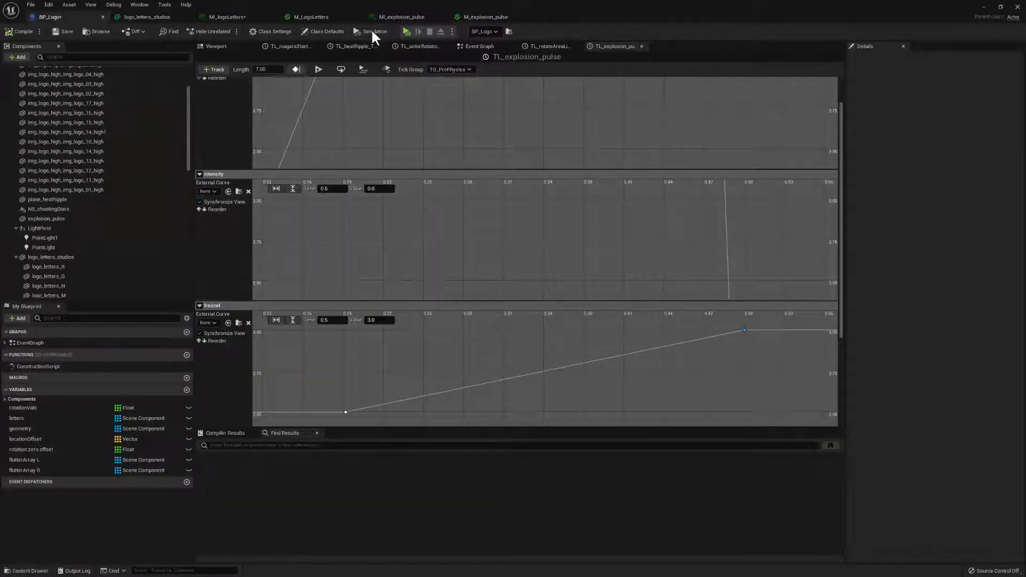
{"action": "left_click", "coordinate": [488, 48]}
{"action": "right_click_drag", "start_coordinate": [486, 269], "coordinate": [451, 267]}
{"action": "left_click", "coordinate": [542, 249]}
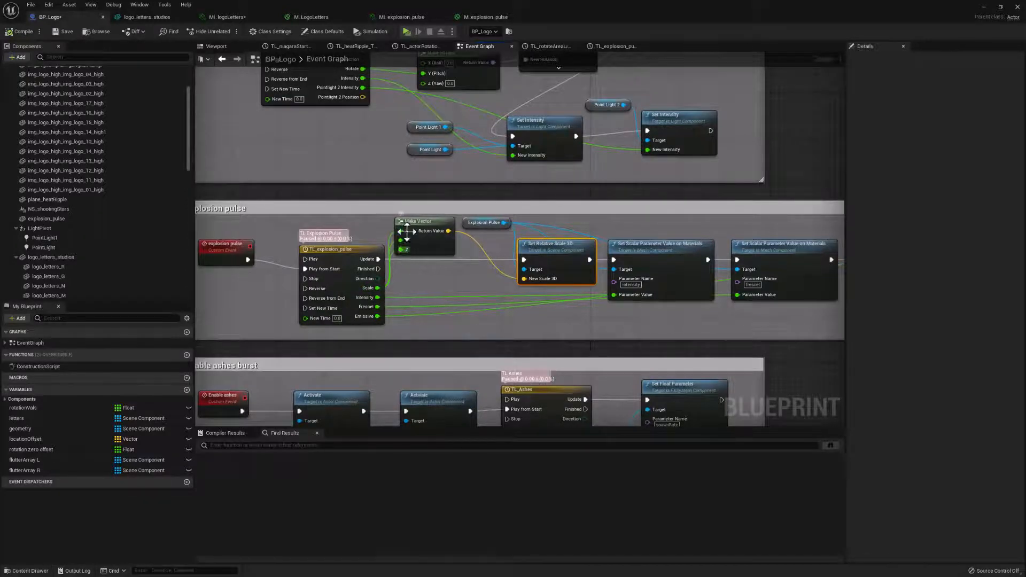
{"action": "left_click_drag", "start_coordinate": [349, 249], "coordinate": [325, 243]}
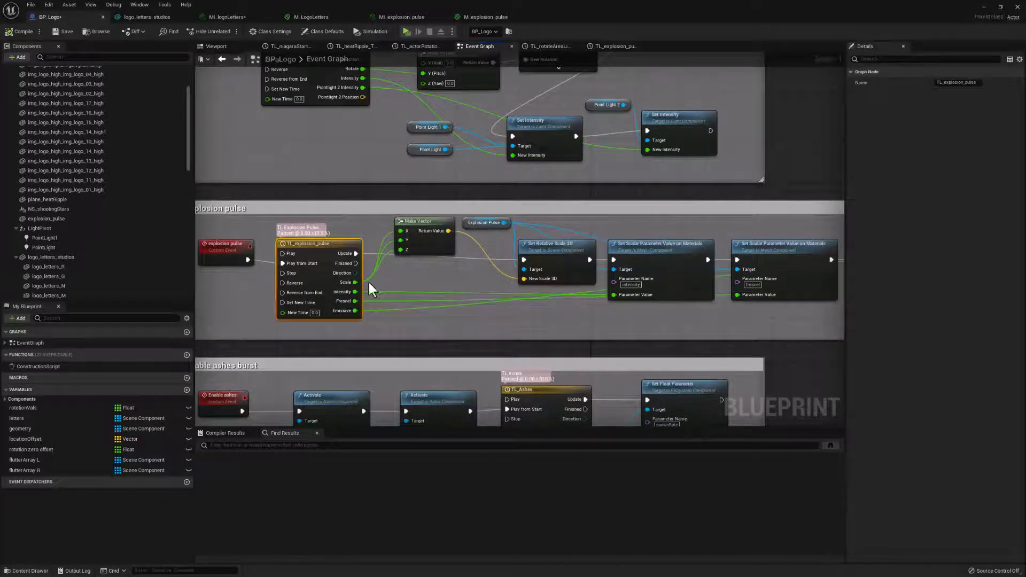
{"action": "right_click_drag", "start_coordinate": [440, 274], "coordinate": [440, 274]}
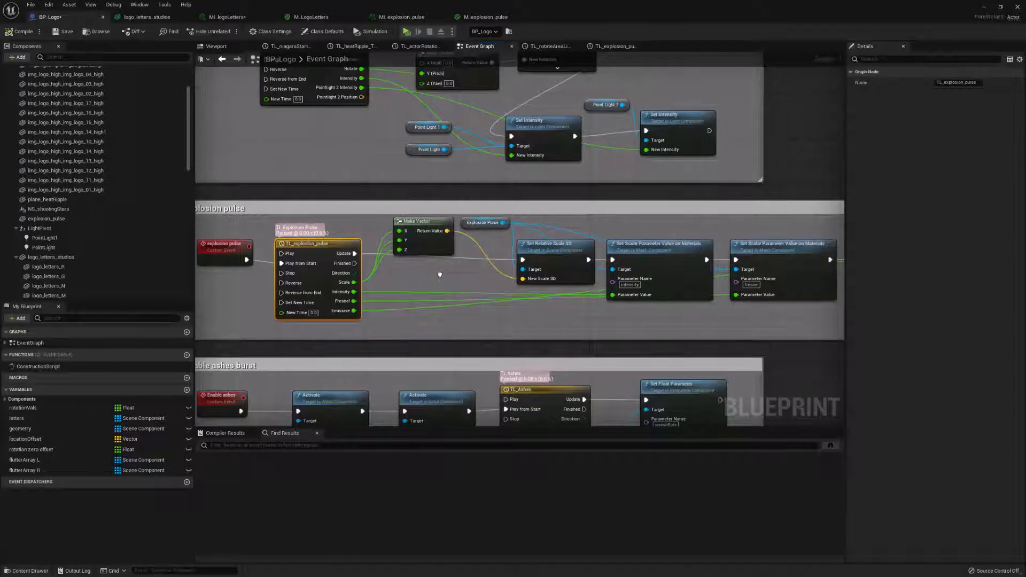
{"action": "right_click", "coordinate": [440, 275]}
{"action": "left_click", "coordinate": [414, 266]}
Review the intensity and fresnel Set Scalar Parameter nodes and the geometry loop that sets the emissive parameter
{"action": "right_click_drag", "start_coordinate": [647, 262], "coordinate": [582, 257]}
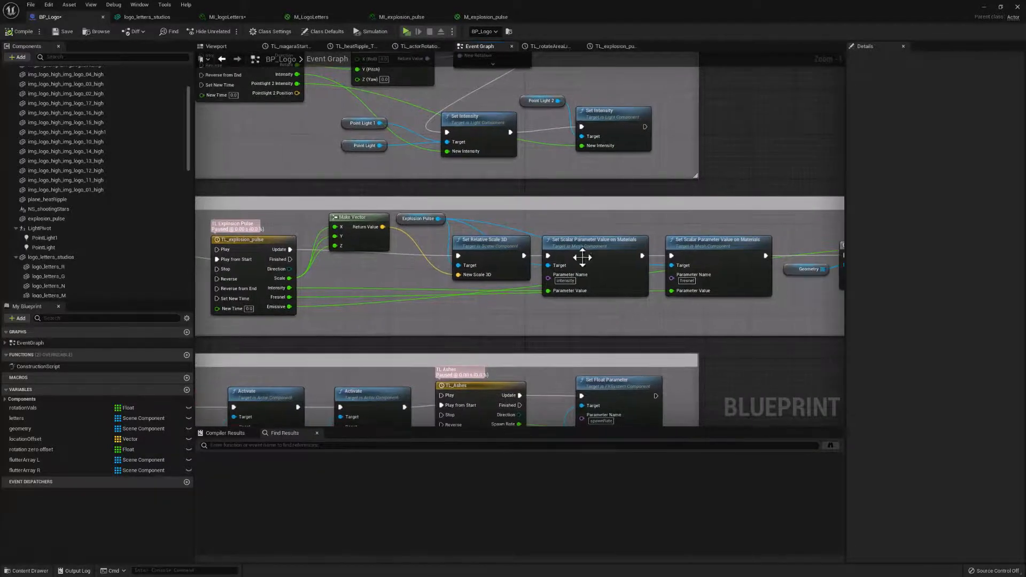
{"action": "left_click", "coordinate": [580, 282]}
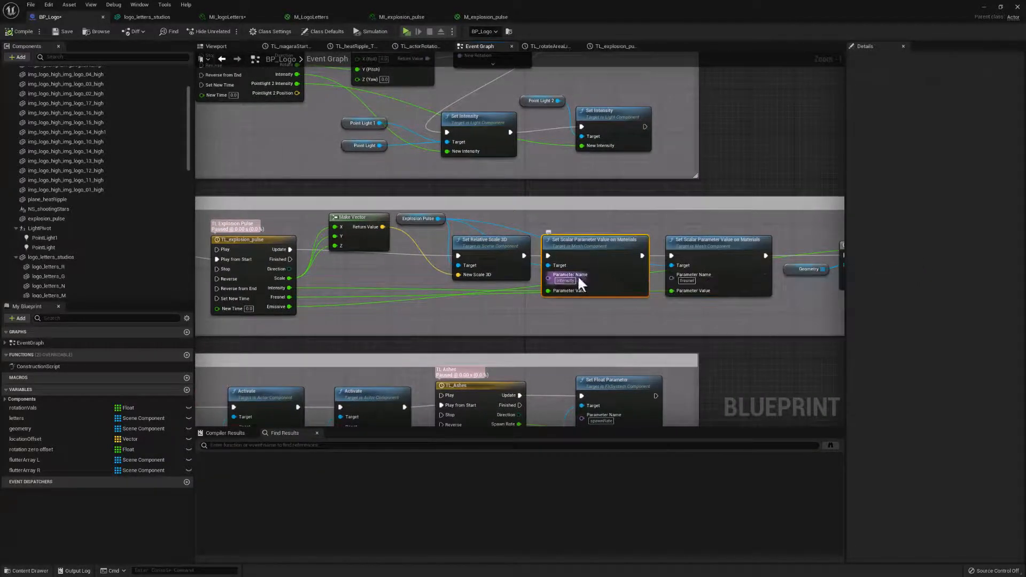
{"action": "left_click", "coordinate": [574, 306]}
{"action": "right_click_drag", "start_coordinate": [658, 320], "coordinate": [586, 316]}
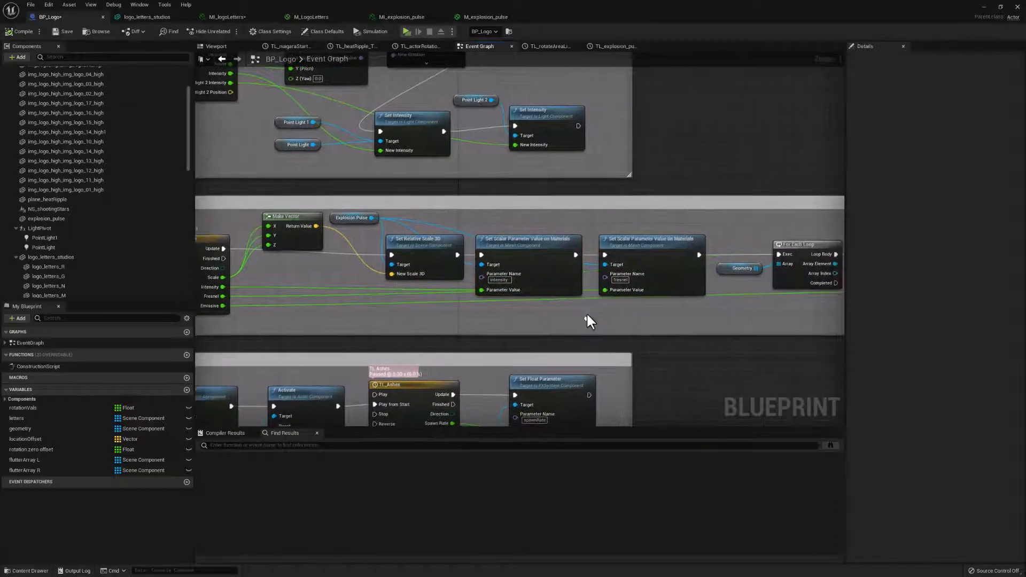
{"action": "left_click", "coordinate": [678, 242]}
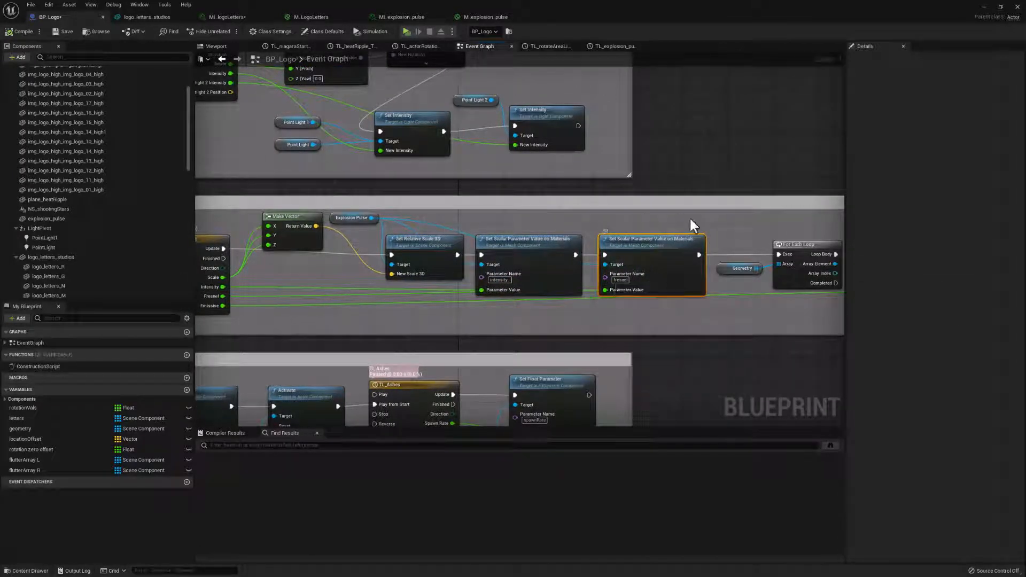
{"action": "right_click_drag", "start_coordinate": [692, 225], "coordinate": [461, 209]}
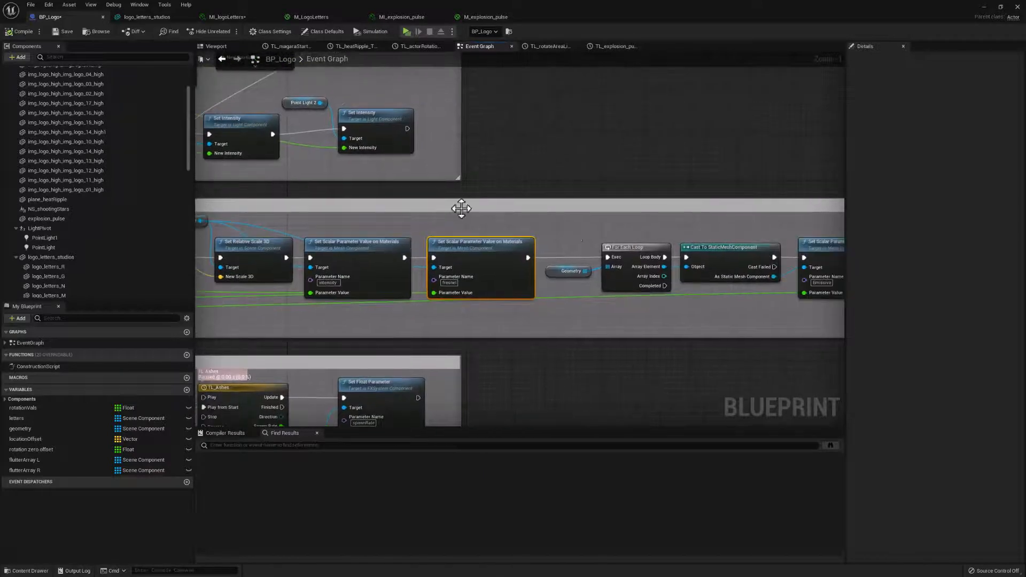
{"action": "right_click_drag", "start_coordinate": [599, 223], "coordinate": [567, 215]}
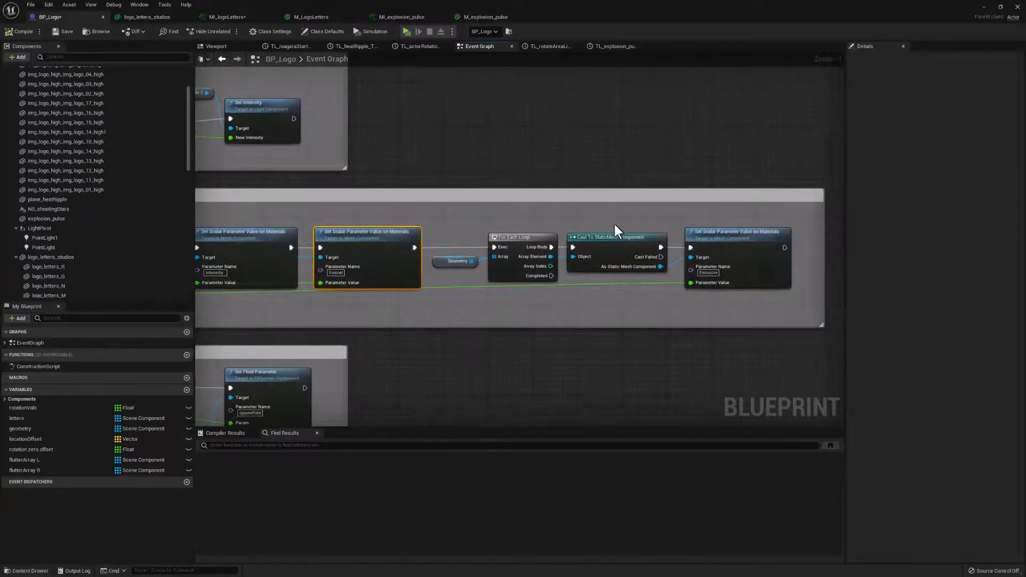
{"action": "right_click_drag", "start_coordinate": [578, 130], "coordinate": [560, 112]}
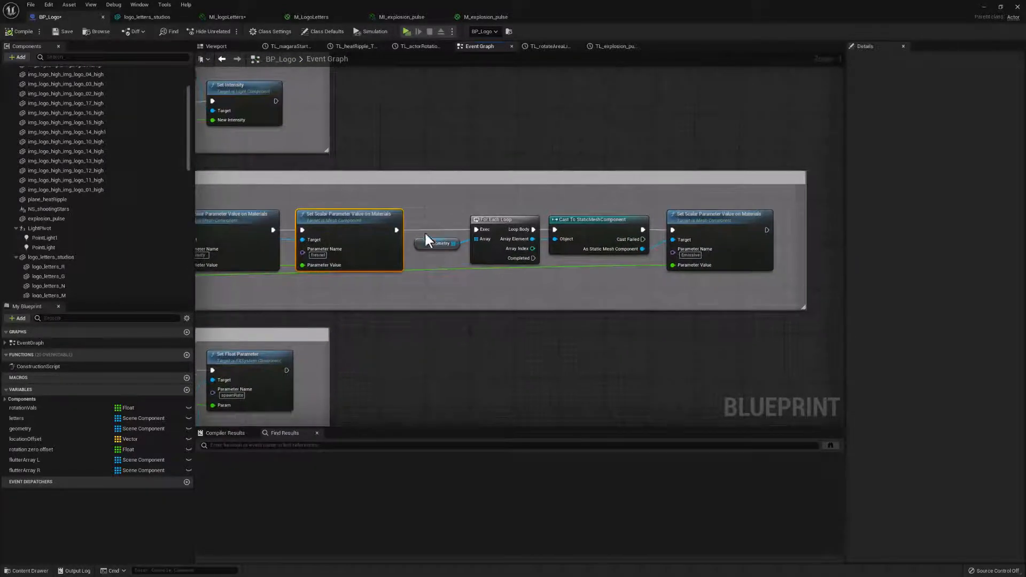
Open the MI_metal instance from the img_logo_13_high component's material and open its parent, M_metal
{"action": "left_click", "coordinate": [92, 162]}
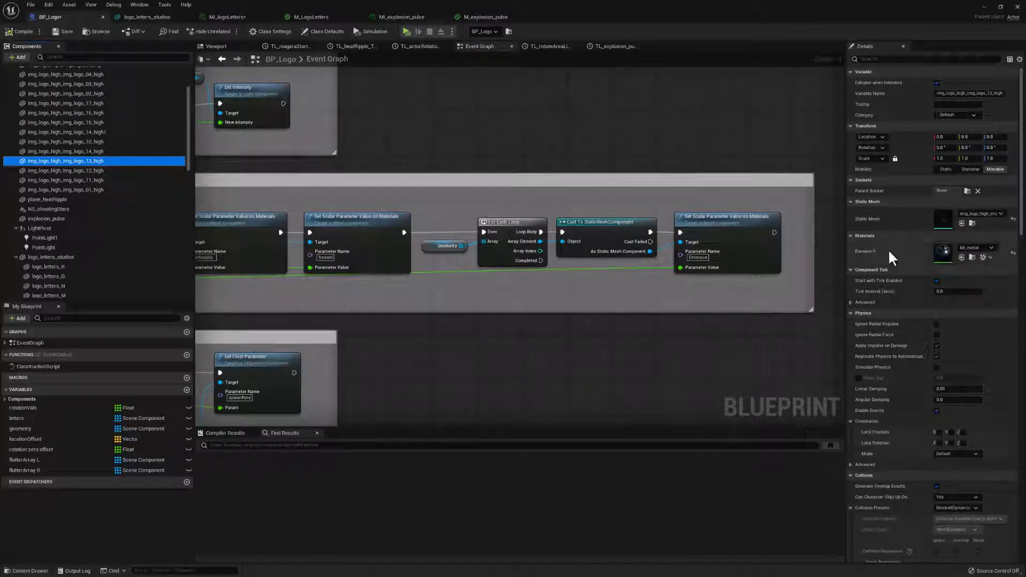
{"action": "double_click", "coordinate": [941, 252]}
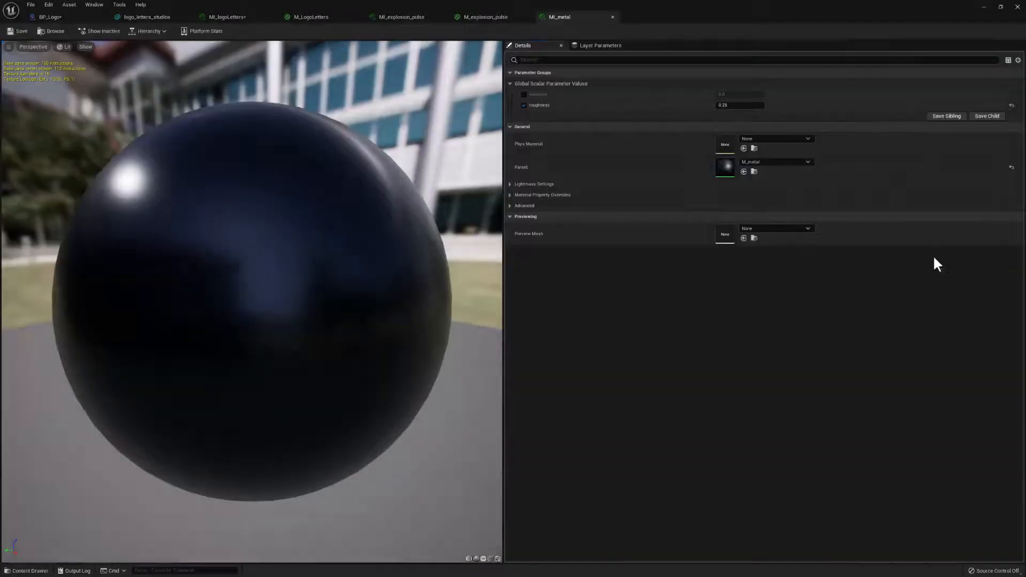
{"action": "double_click", "coordinate": [726, 166]}
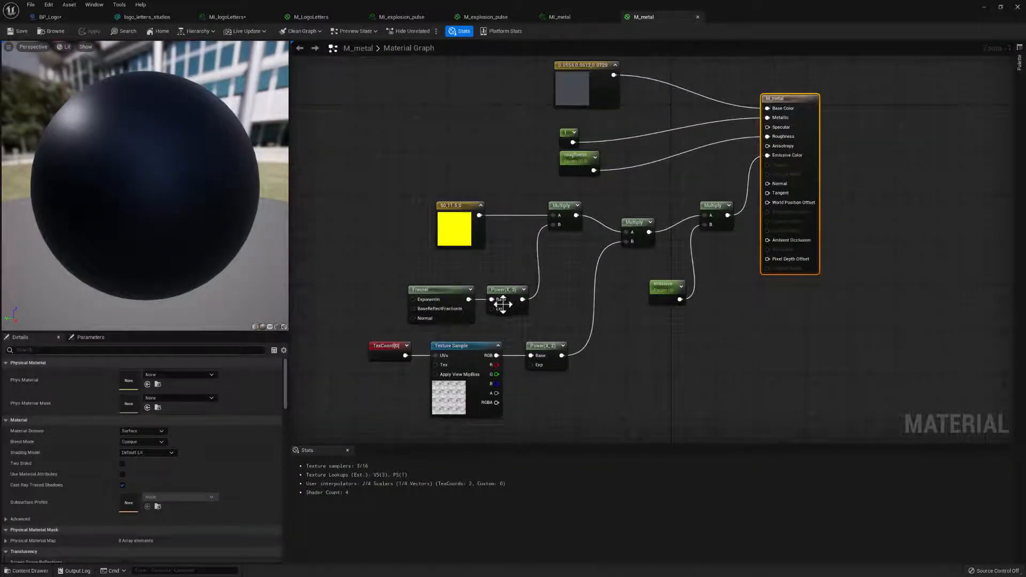
Tidy M_metal's emissive network by moving Fresnel with its Power node, the middle Multiply and the emissive parameter into closer alignment
{"action": "left_click_drag", "start_coordinate": [453, 274], "coordinate": [493, 269]}
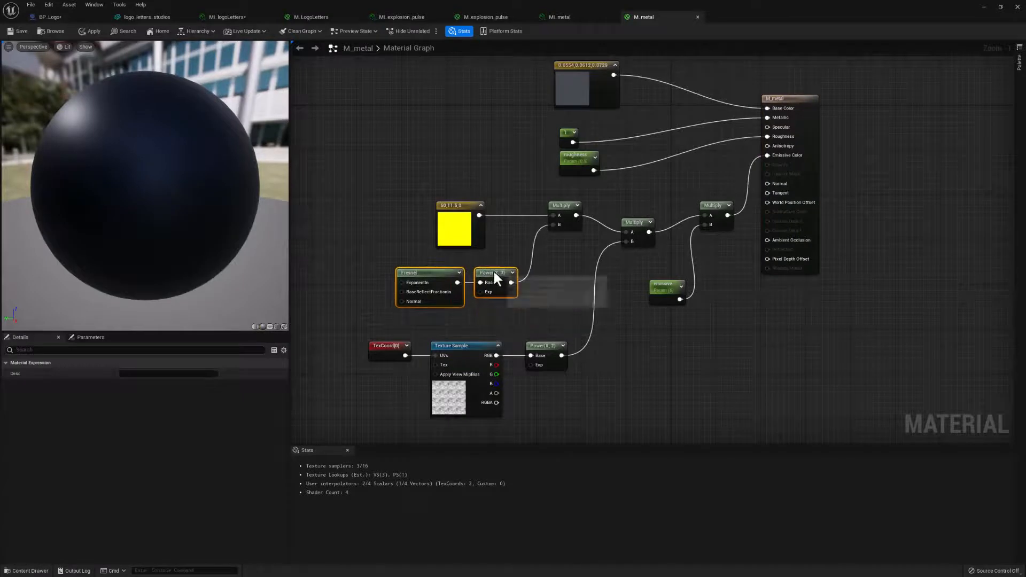
{"action": "left_click", "coordinate": [454, 222]}
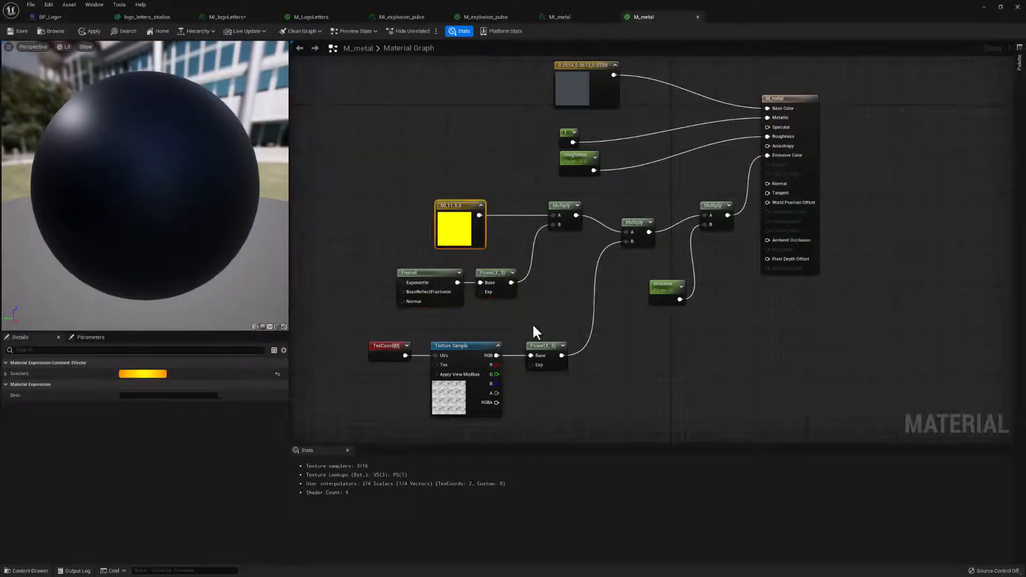
{"action": "left_click_drag", "start_coordinate": [550, 315], "coordinate": [342, 430]}
{"action": "right_click_drag", "start_coordinate": [671, 267], "coordinate": [667, 283]}
{"action": "left_click", "coordinate": [629, 230]}
{"action": "left_click_drag", "start_coordinate": [628, 230], "coordinate": [629, 225]}
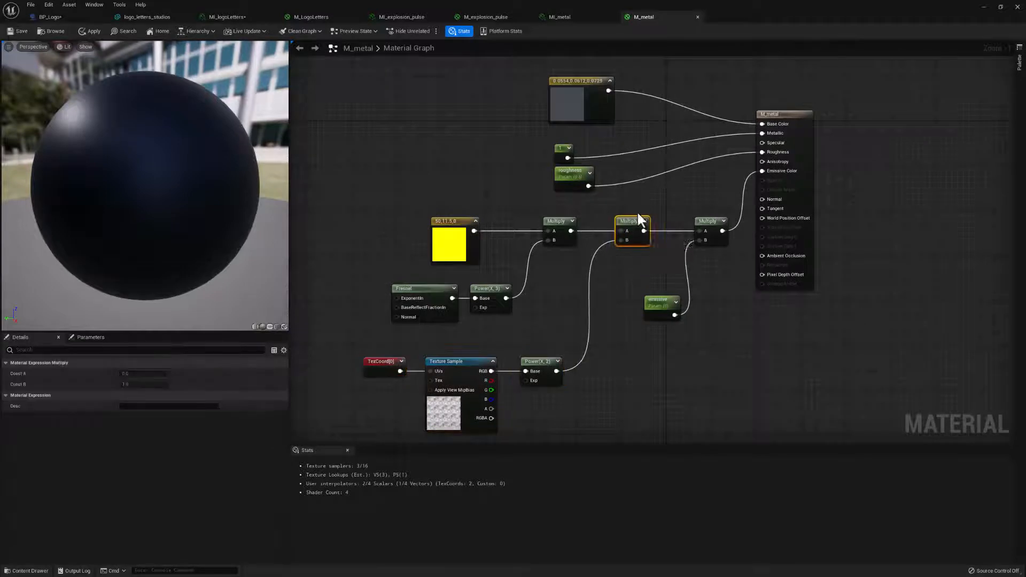
{"action": "right_click_drag", "start_coordinate": [678, 212], "coordinate": [681, 221]}
{"action": "left_click_drag", "start_coordinate": [663, 311], "coordinate": [646, 283]}
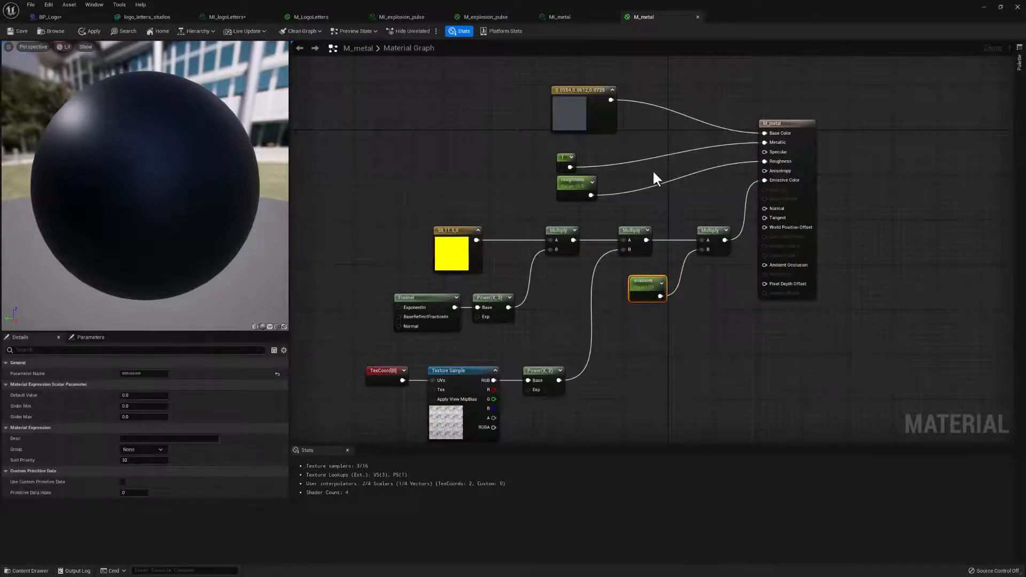
Review M_metal's base color, metallic and roughness inputs, and nudge the metallic constant node slightly up
{"action": "left_click", "coordinate": [585, 106]}
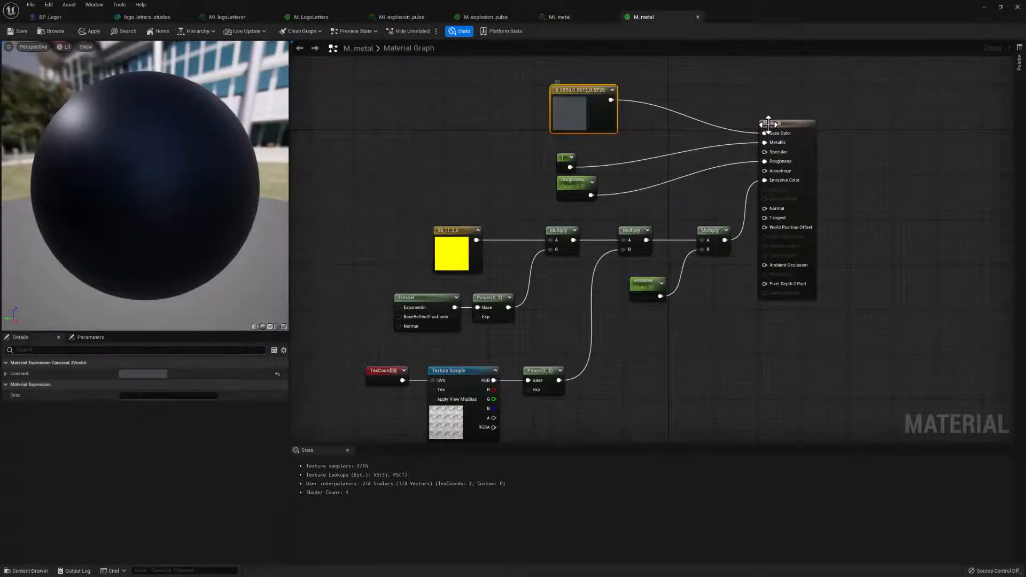
{"action": "left_click_drag", "start_coordinate": [563, 159], "coordinate": [564, 152]}
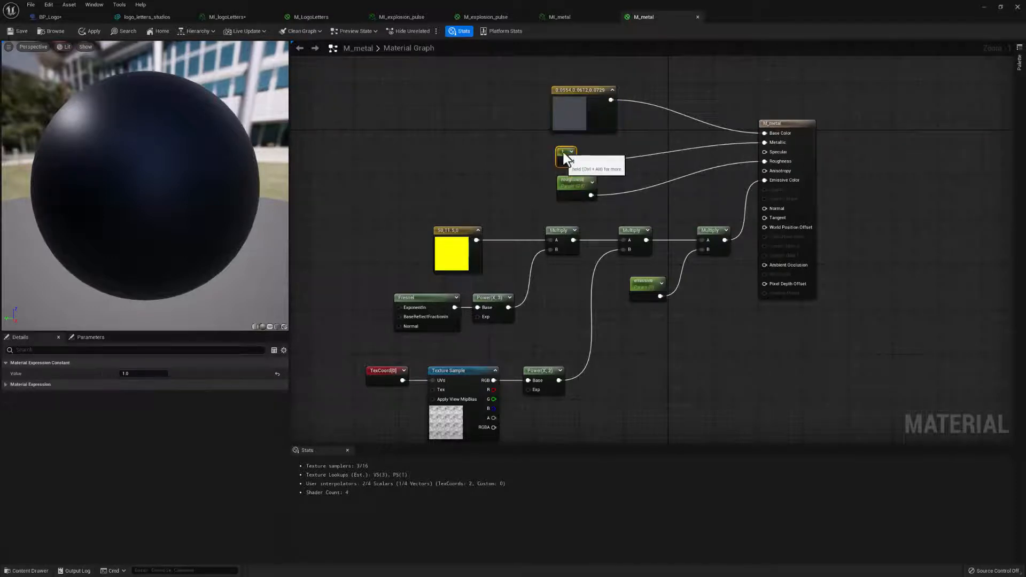
{"action": "left_click", "coordinate": [576, 184]}
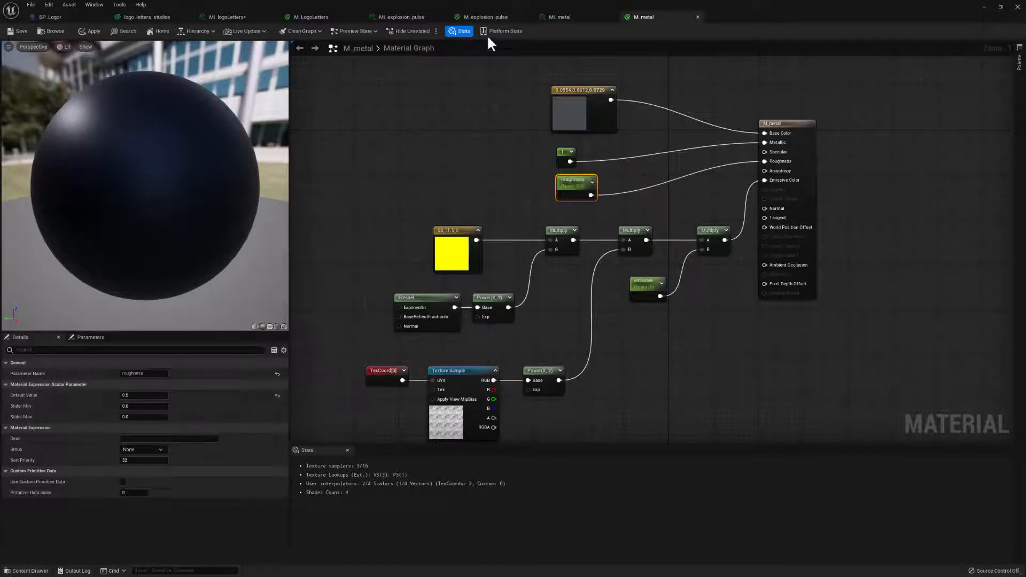
In MI_metal, try roughness values of 0.5 and 0.1 on the preview sphere and return the roughness to 0.25
{"action": "left_click", "coordinate": [570, 20]}
{"action": "left_click", "coordinate": [729, 105]}
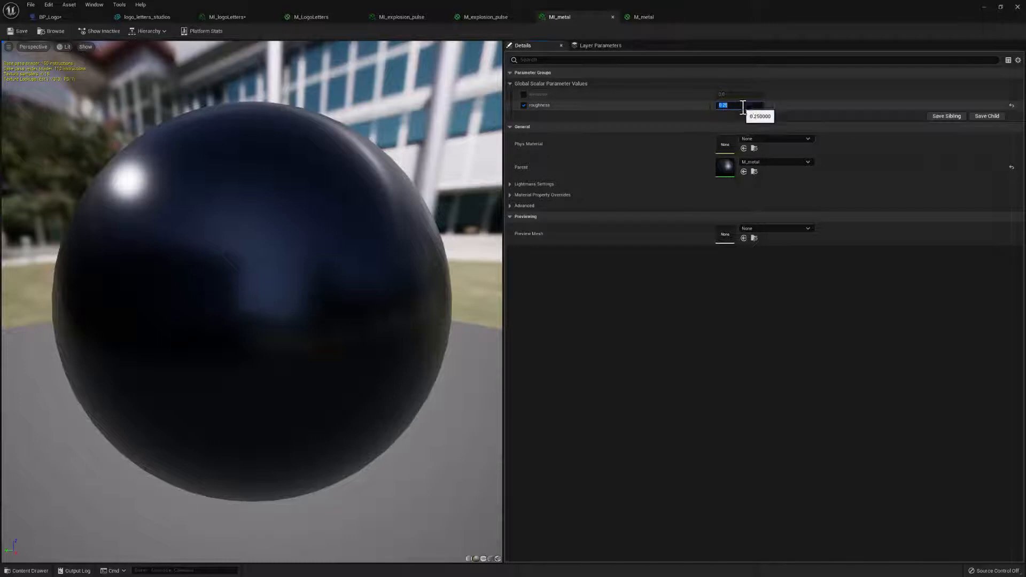
{"action": "type", "text": "0.5"}
{"action": "key", "text": "Return"}
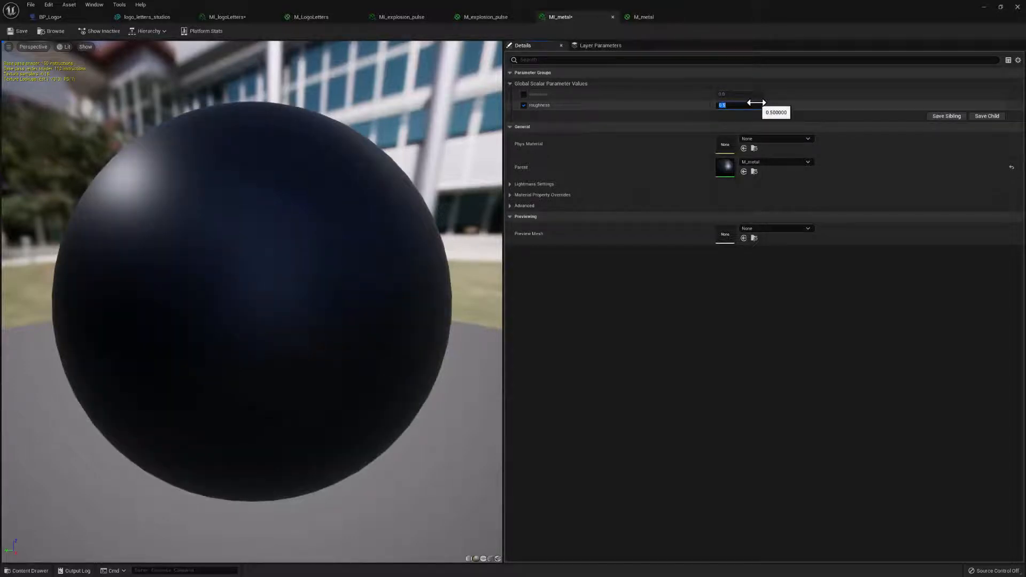
{"action": "type", "text": "0.1"}
{"action": "key", "text": "Return"}
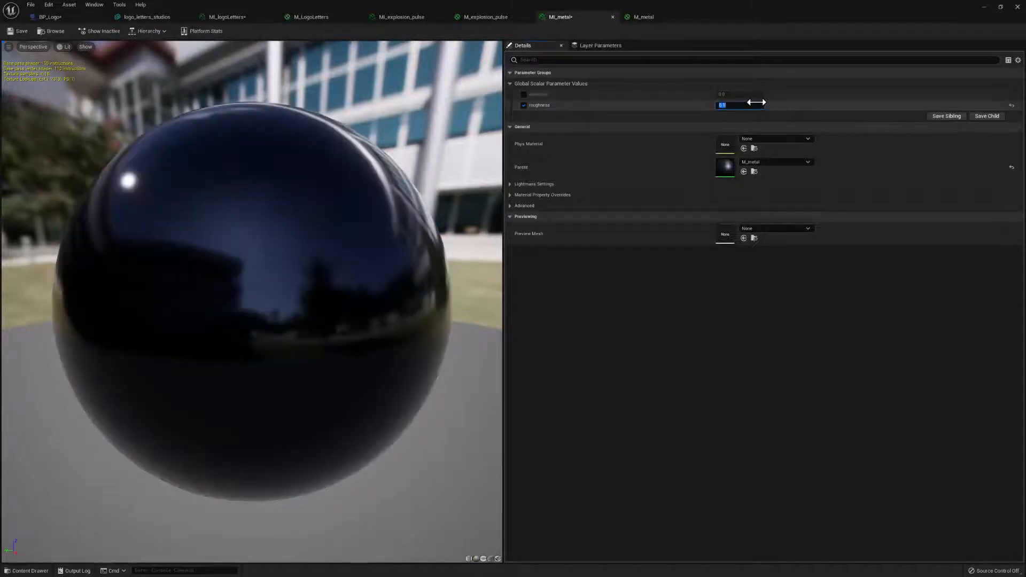
{"action": "type", "text": "0.25"}
{"action": "key", "text": "Return"}
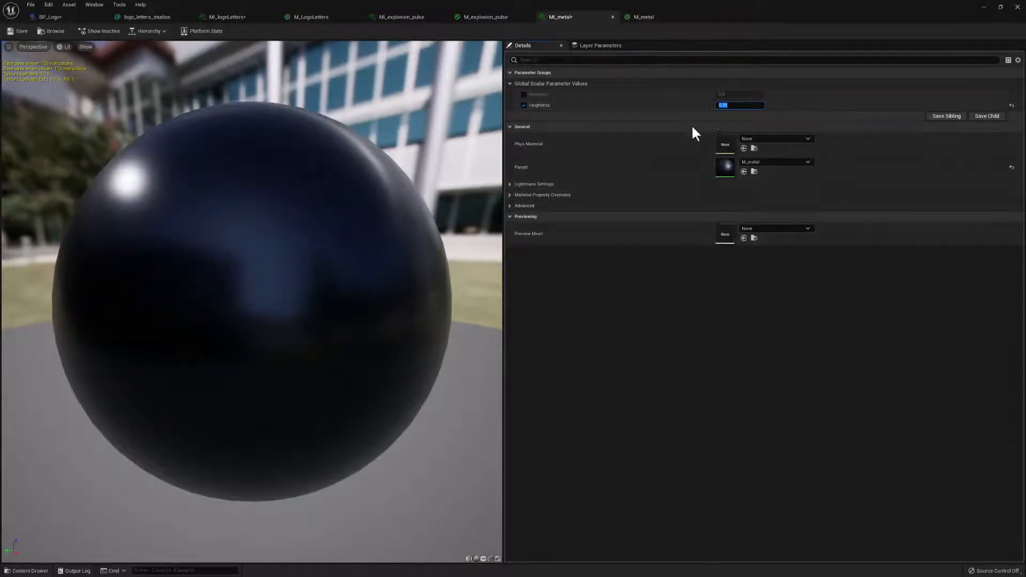
Enable MI_metal's emissive parameter override, set it to 10 and inspect the glow on the preview sphere
{"action": "left_click", "coordinate": [523, 95]}
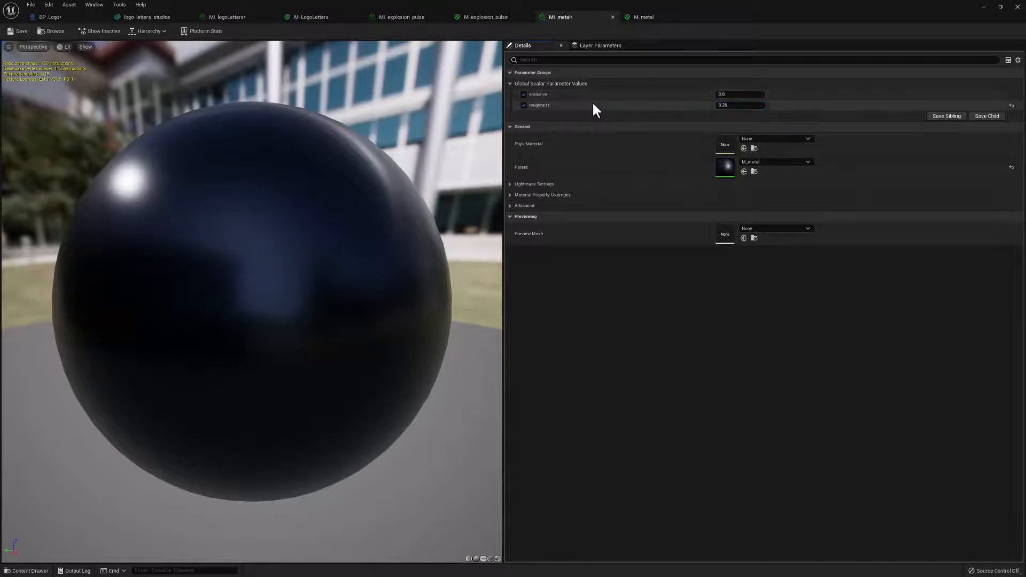
{"action": "left_click", "coordinate": [729, 94]}
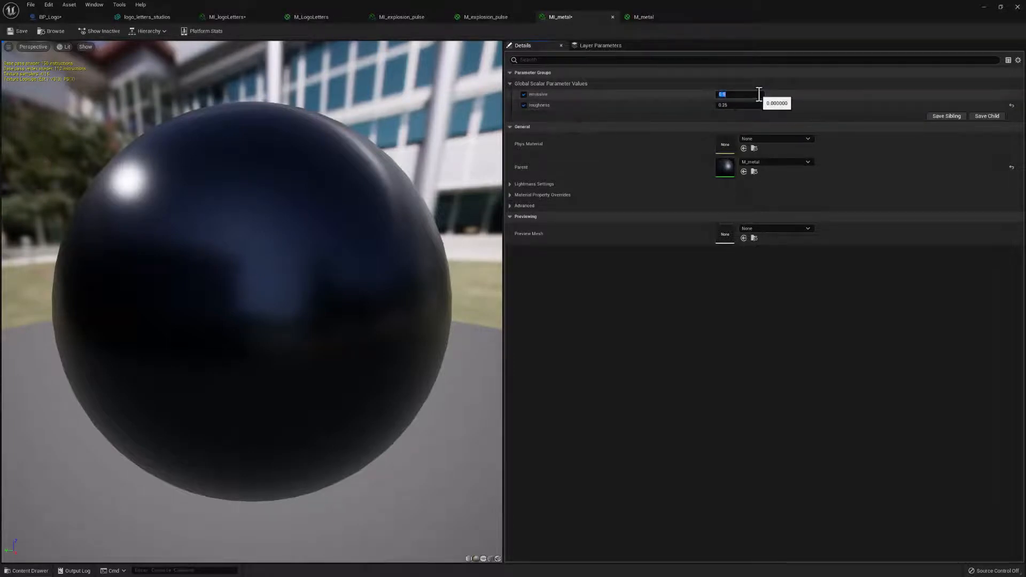
{"action": "type", "text": "10"}
{"action": "key", "text": "Return"}
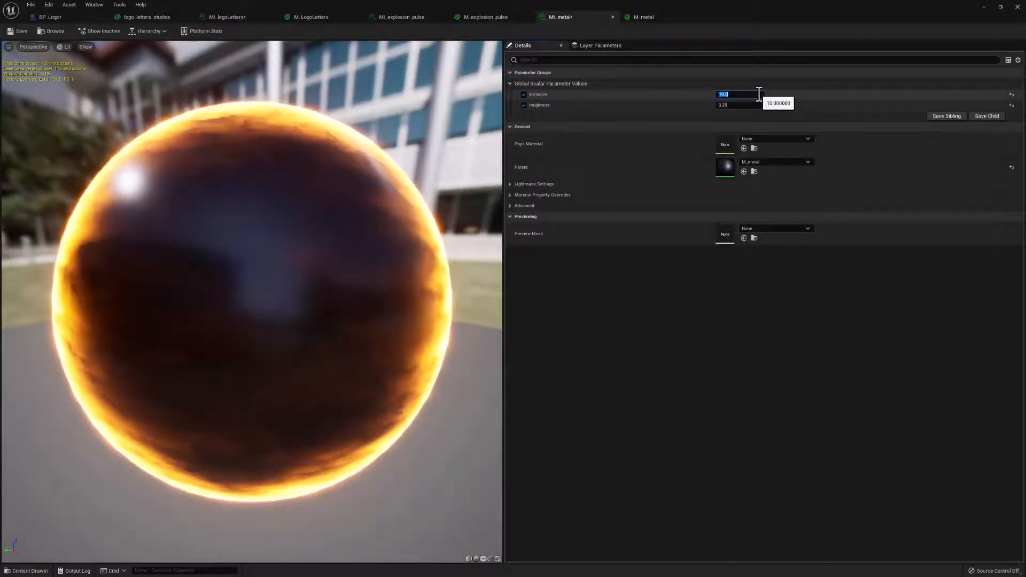
{"action": "mouse_move", "coordinate": [329, 288]}
{"action": "left_mouse_down"}
{"action": "mouse_move", "coordinate": [251, 298]}
{"action": "mouse_move", "coordinate": [337, 300]}
{"action": "left_mouse_up"}
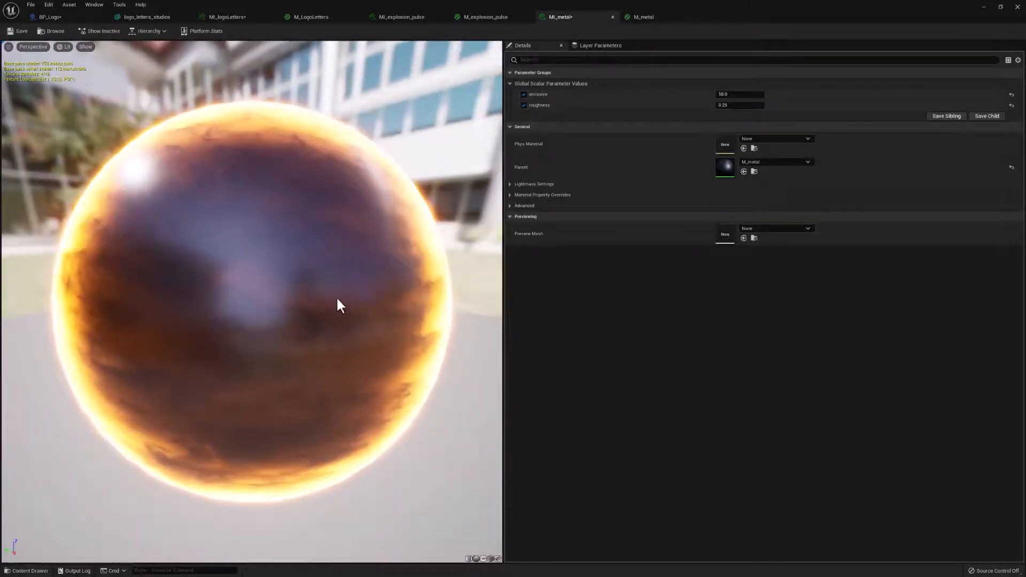
Return to BP_Logo's event graph and review the geometry variable, the static mesh cast, and the heat ripple and point light components
{"action": "left_click", "coordinate": [50, 17]}
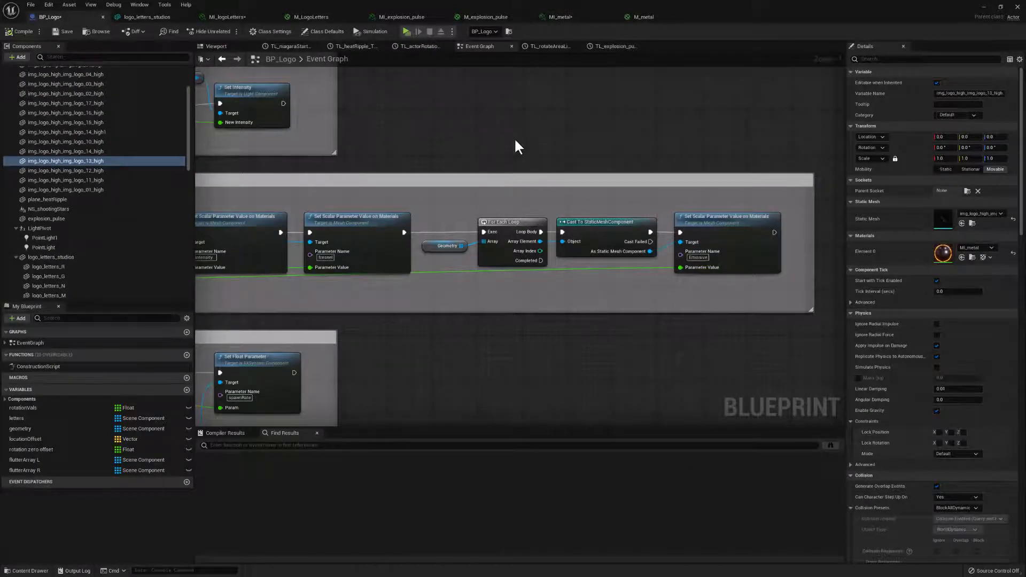
{"action": "right_click_drag", "start_coordinate": [438, 256], "coordinate": [454, 247]}
{"action": "left_click", "coordinate": [445, 245]}
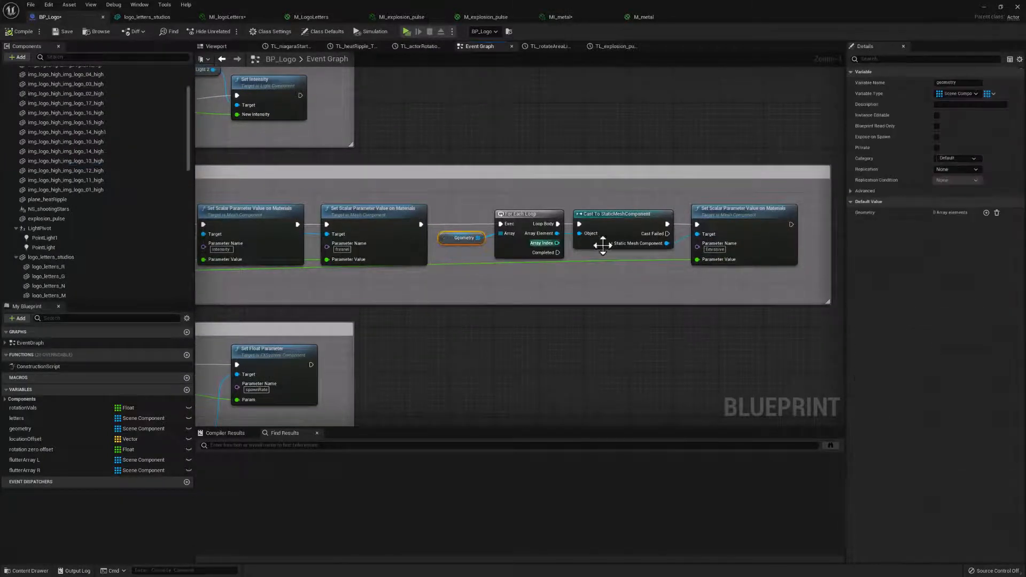
{"action": "right_click_drag", "start_coordinate": [534, 140], "coordinate": [479, 133]}
{"action": "left_click", "coordinate": [573, 205]}
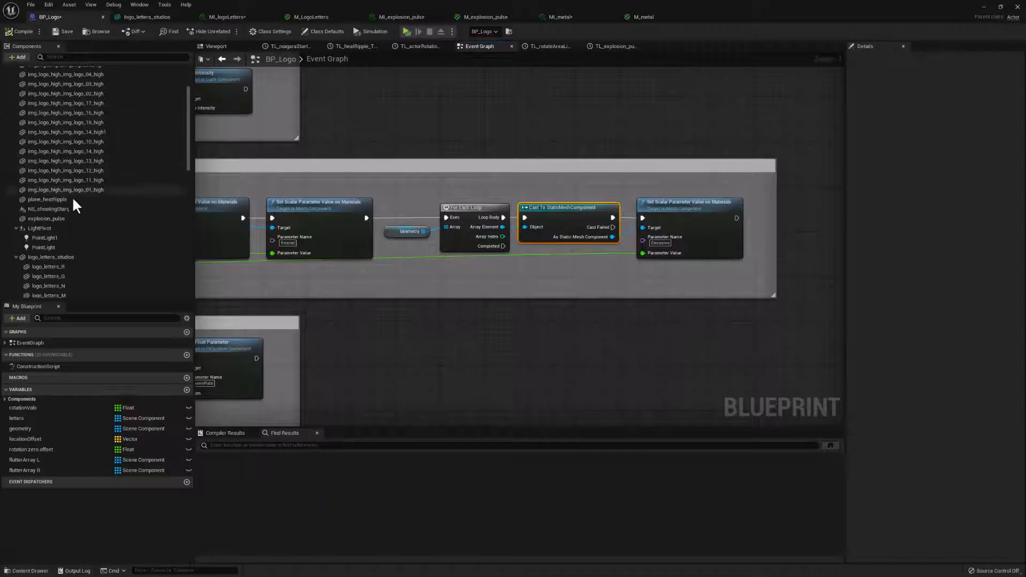
{"action": "left_click", "coordinate": [53, 218]}
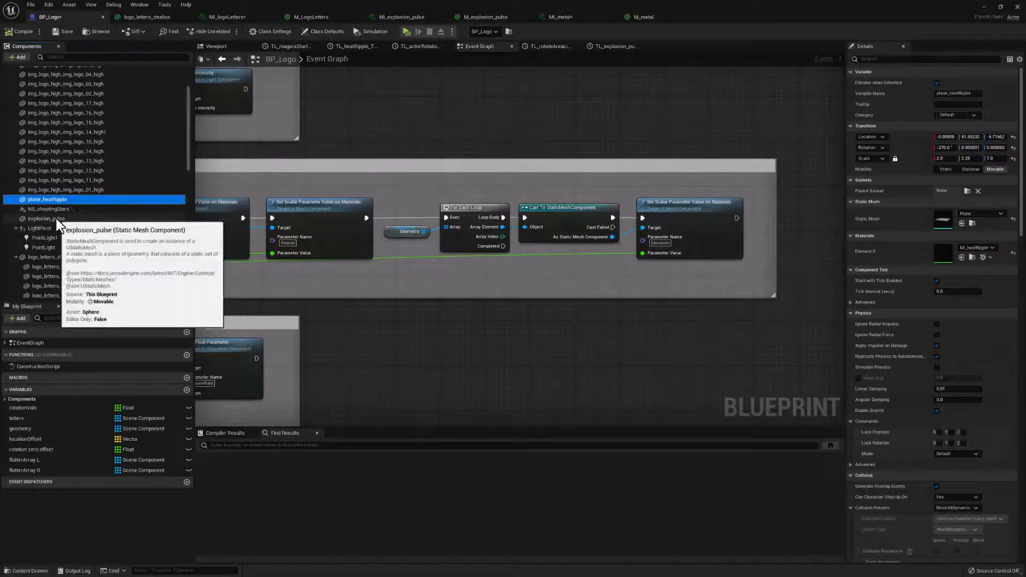
{"action": "left_click", "coordinate": [49, 237]}
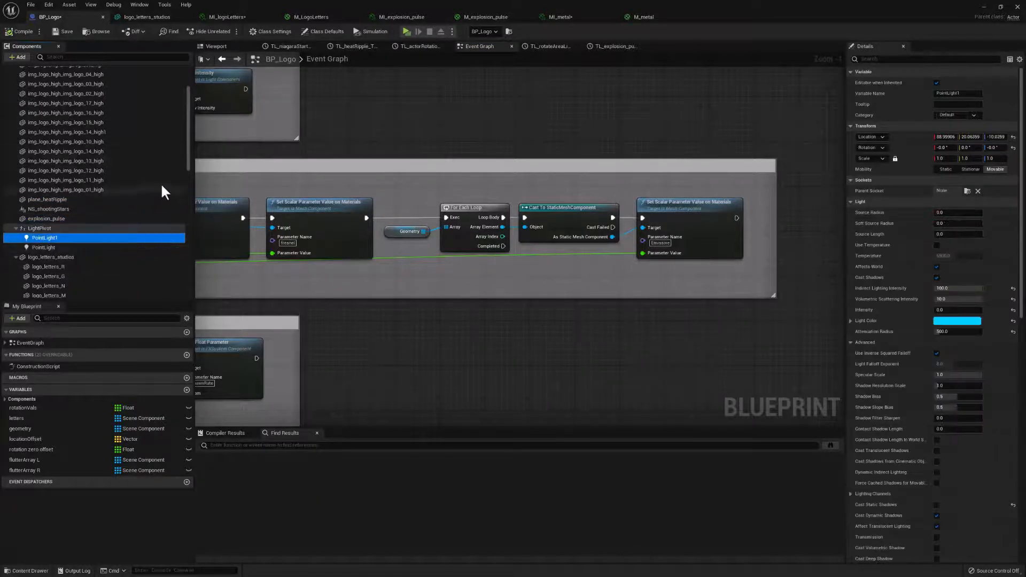
{"action": "right_click_drag", "start_coordinate": [484, 202], "coordinate": [412, 202]}
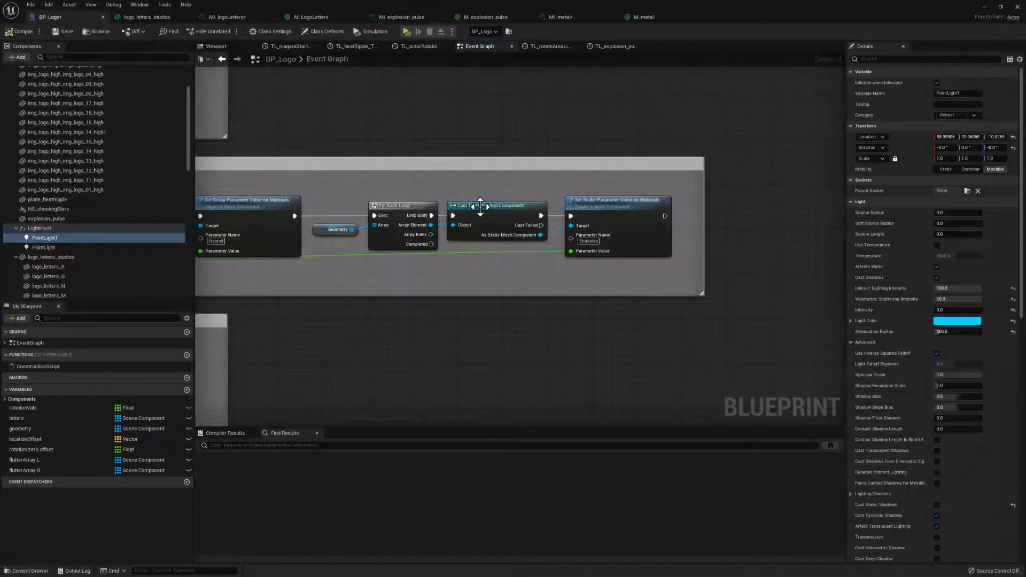
Space out the Cast To StaticMeshComponent node and the Set Scalar Parameter node for Emissive by nudging both slightly right
{"action": "left_click_drag", "start_coordinate": [599, 203], "coordinate": [610, 203]}
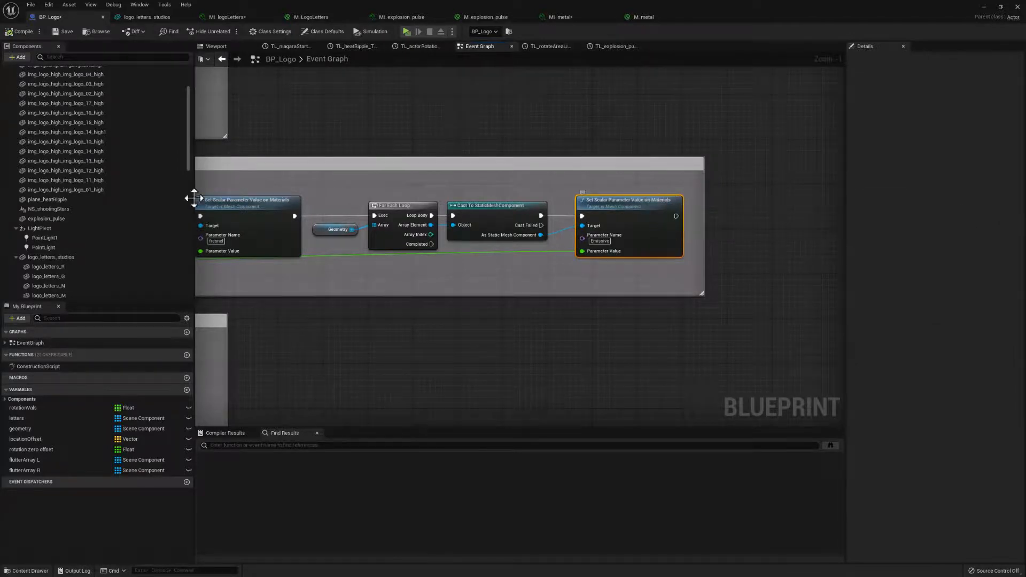
{"action": "left_click", "coordinate": [80, 189]}
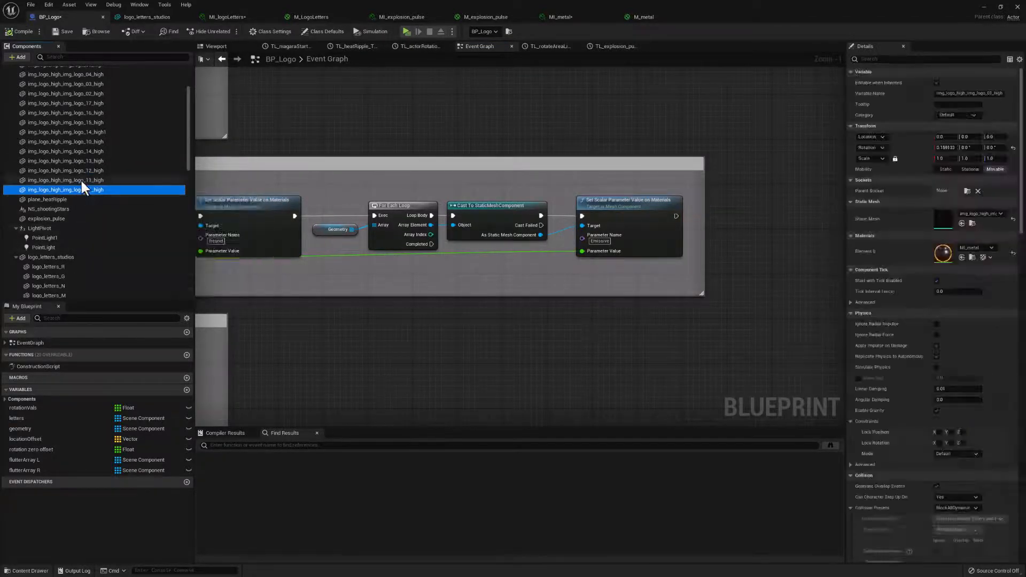
{"action": "left_click", "coordinate": [80, 169]}
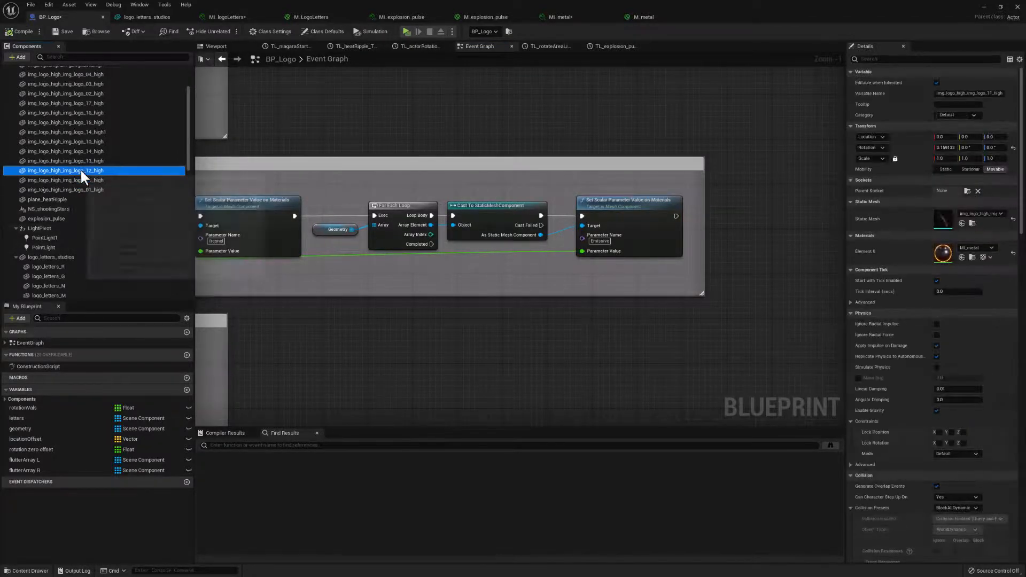
{"action": "left_click", "coordinate": [485, 205]}
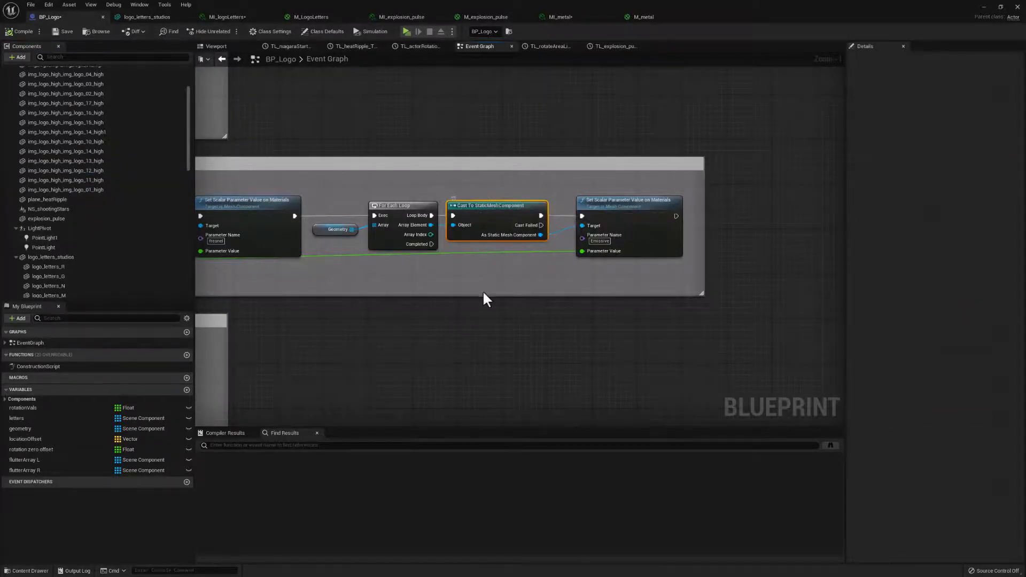
{"action": "left_click_drag", "start_coordinate": [495, 203], "coordinate": [502, 203]}
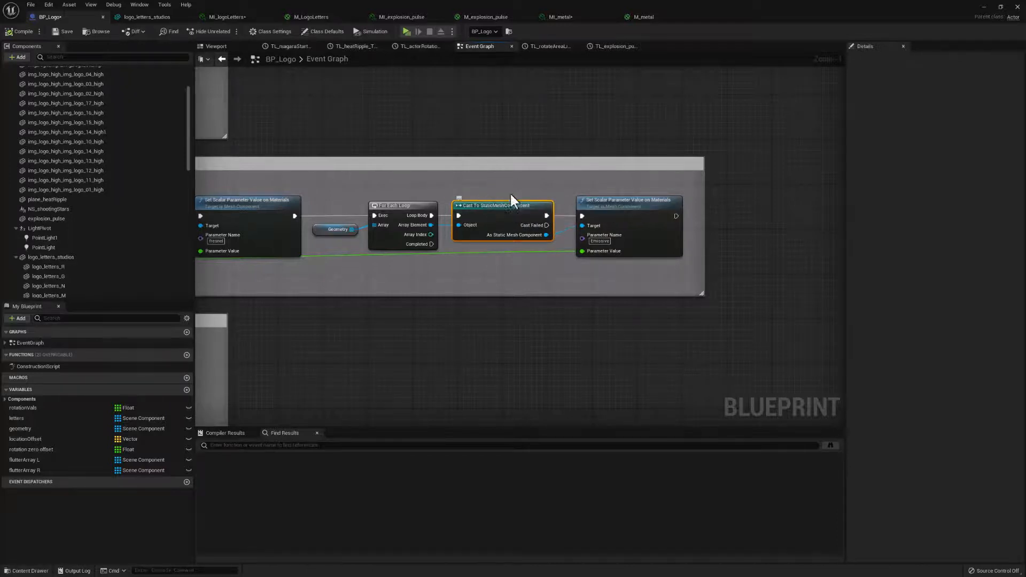
{"action": "right_click_drag", "start_coordinate": [516, 194], "coordinate": [505, 181]}
{"action": "scroll", "coordinate": [505, 187], "scroll_direction": "up", "scroll_amount": 1}
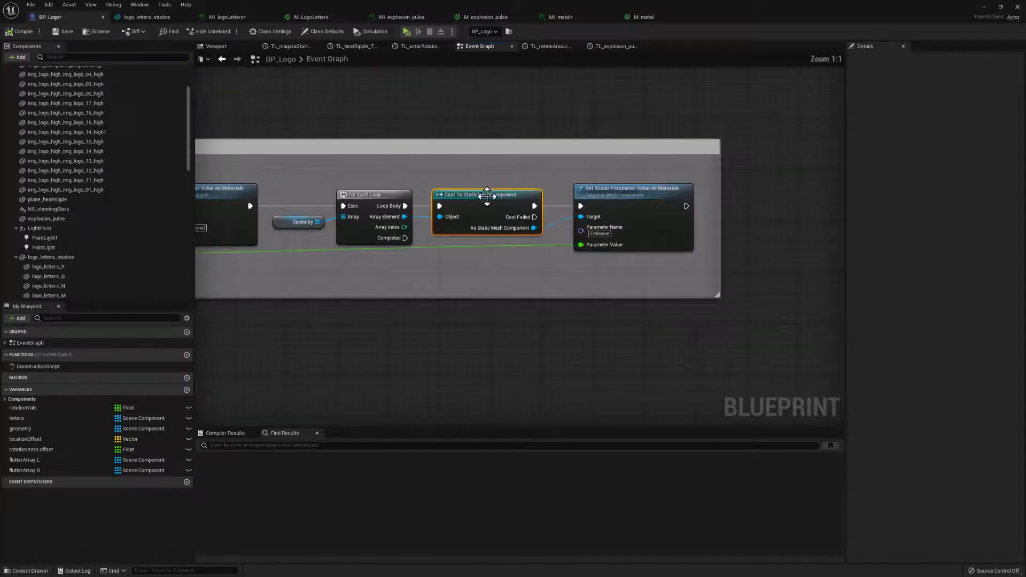
{"action": "left_click", "coordinate": [651, 199]}
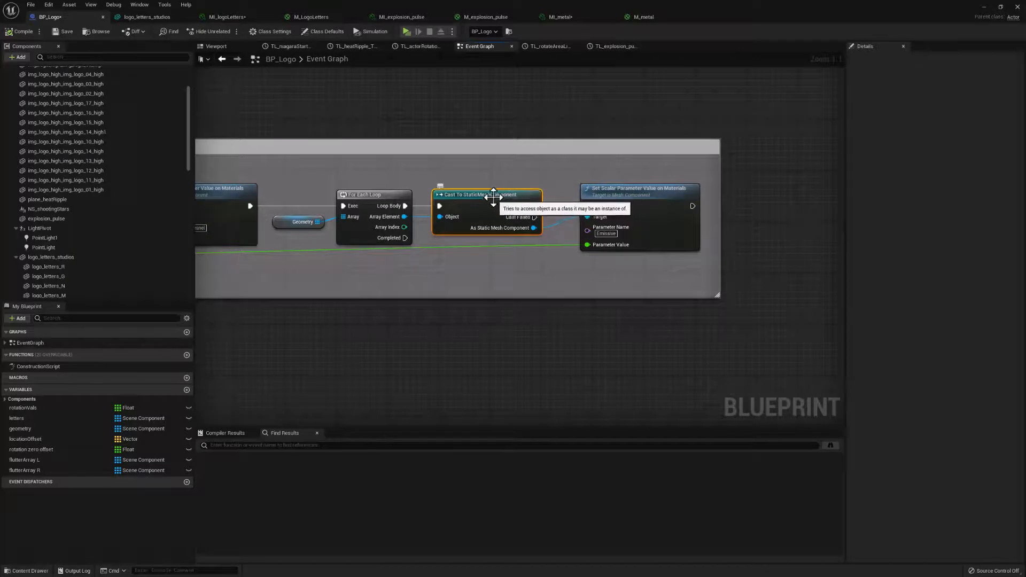
Review the Geometry variable feeding the For Each Loop alongside the img_logo mesh components it refers to
{"action": "right_click_drag", "start_coordinate": [376, 180], "coordinate": [415, 176]}
{"action": "left_click", "coordinate": [323, 218]}
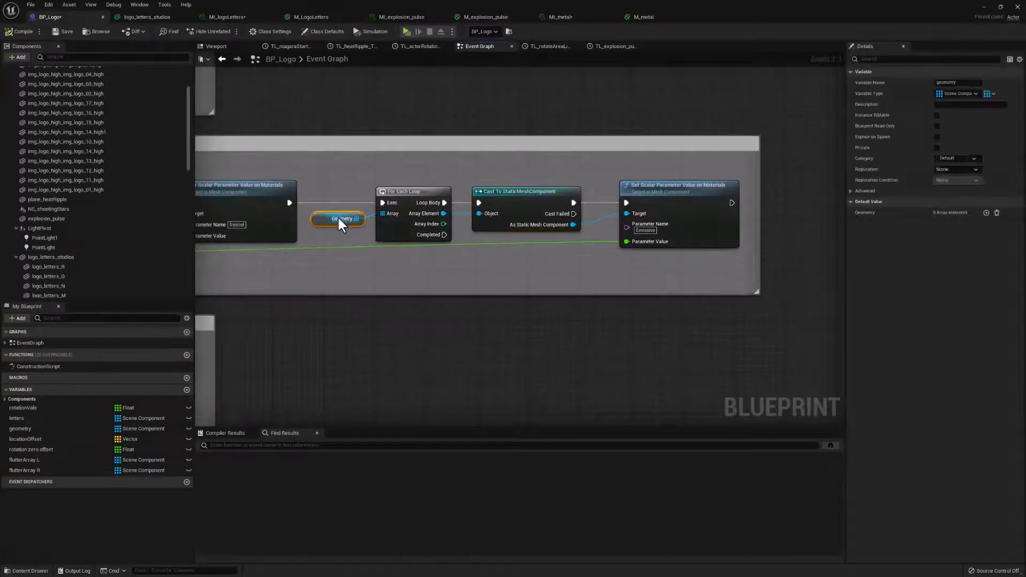
{"action": "left_click", "coordinate": [76, 188]}
{"action": "left_click", "coordinate": [78, 141]}
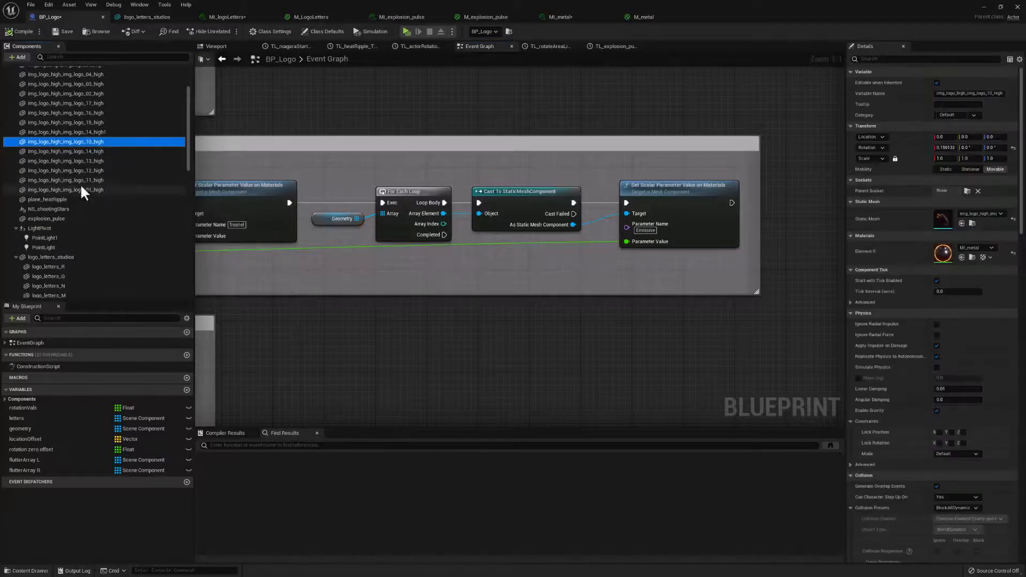
{"action": "left_click", "coordinate": [324, 218]}
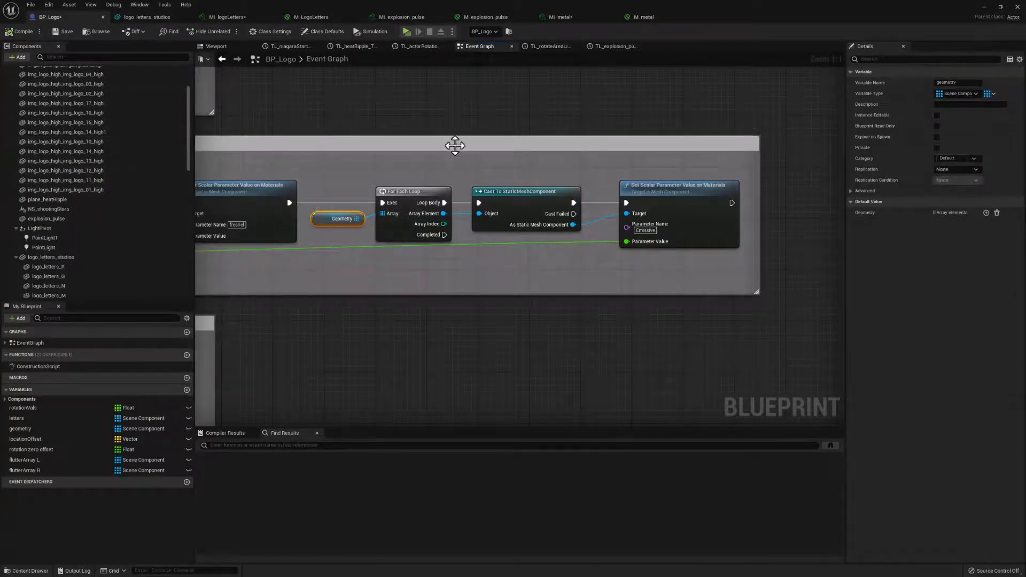
{"action": "right_click_drag", "start_coordinate": [453, 144], "coordinate": [442, 160]}
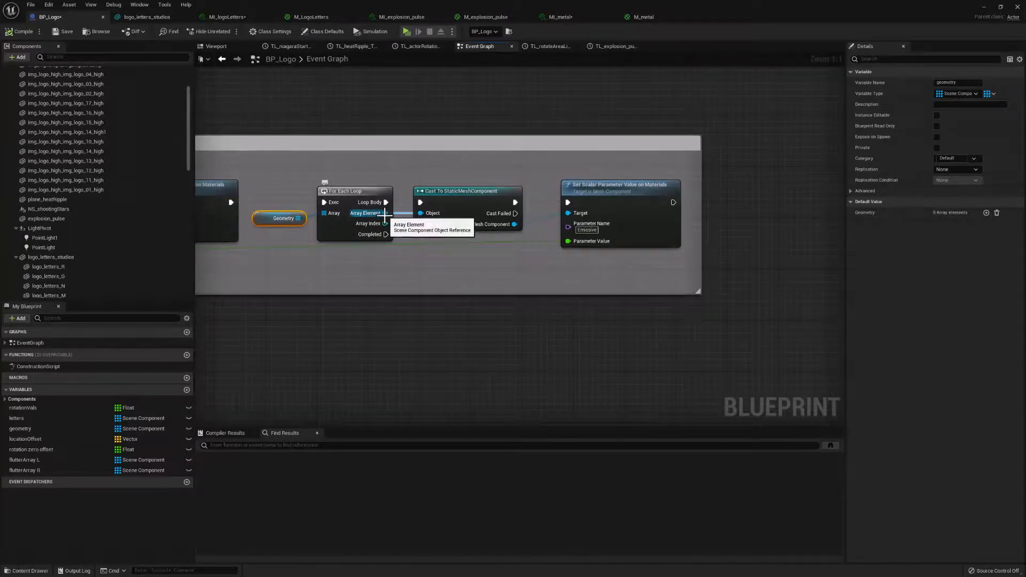
Search the actions available from the For Each Loop's Array Element for "static" and close the list without adding a node
{"action": "left_click_drag", "start_coordinate": [385, 213], "coordinate": [428, 258]}
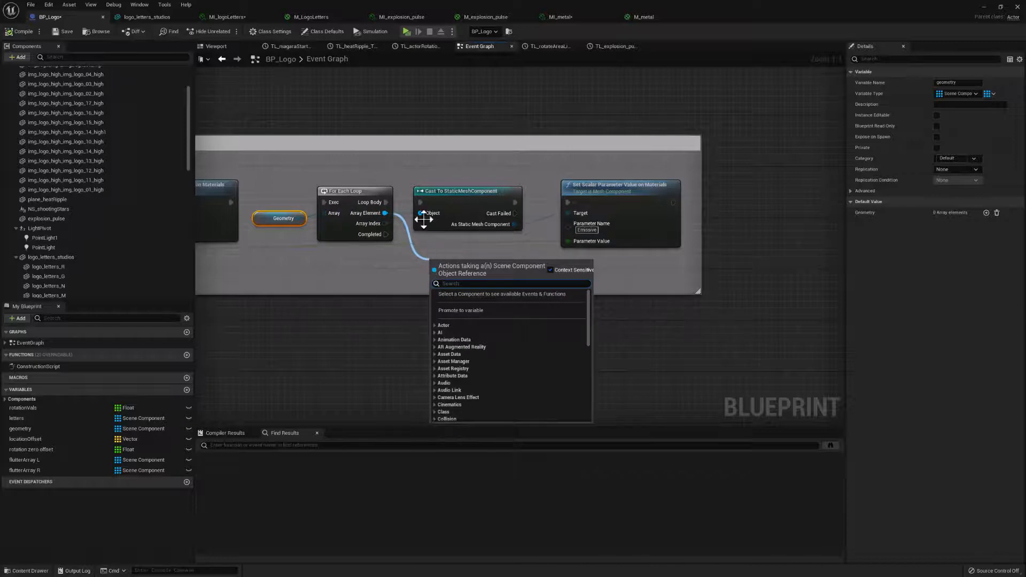
{"action": "type", "text": "statoc"}
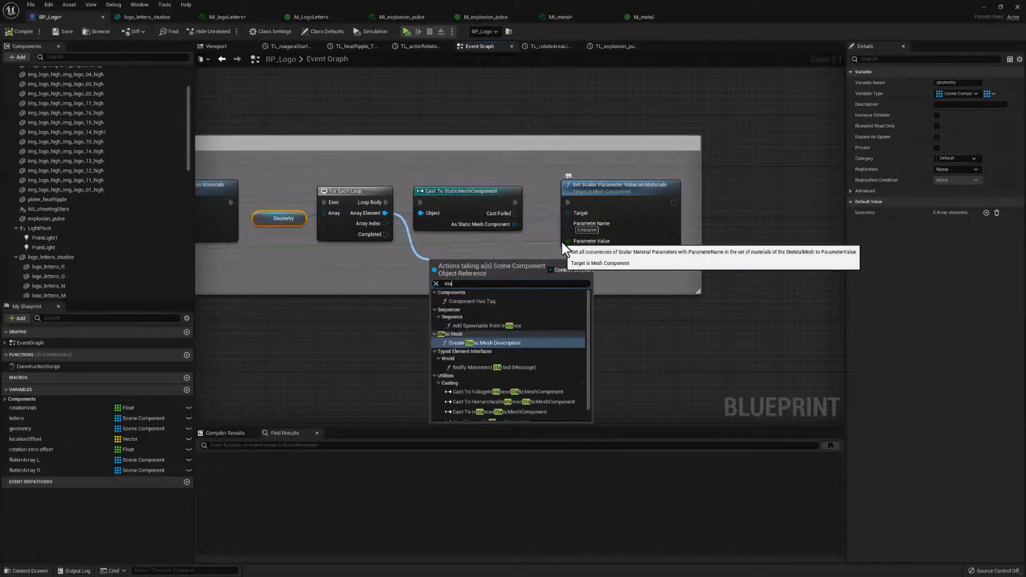
{"action": "key", "text": "BackSpace"}
{"action": "key", "text": "BackSpace"}
{"action": "type", "text": "ic"}
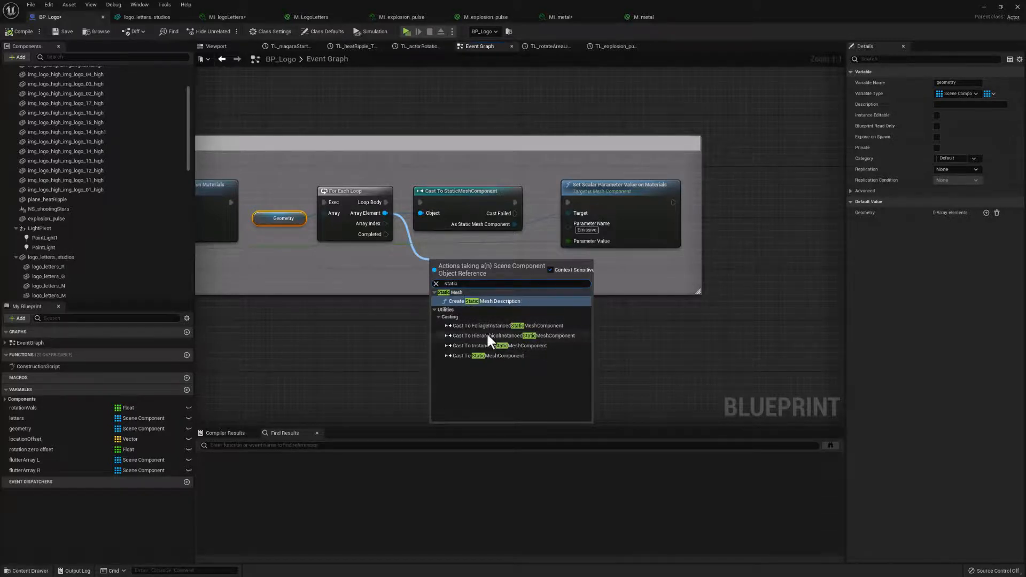
{"action": "left_click", "coordinate": [379, 266]}
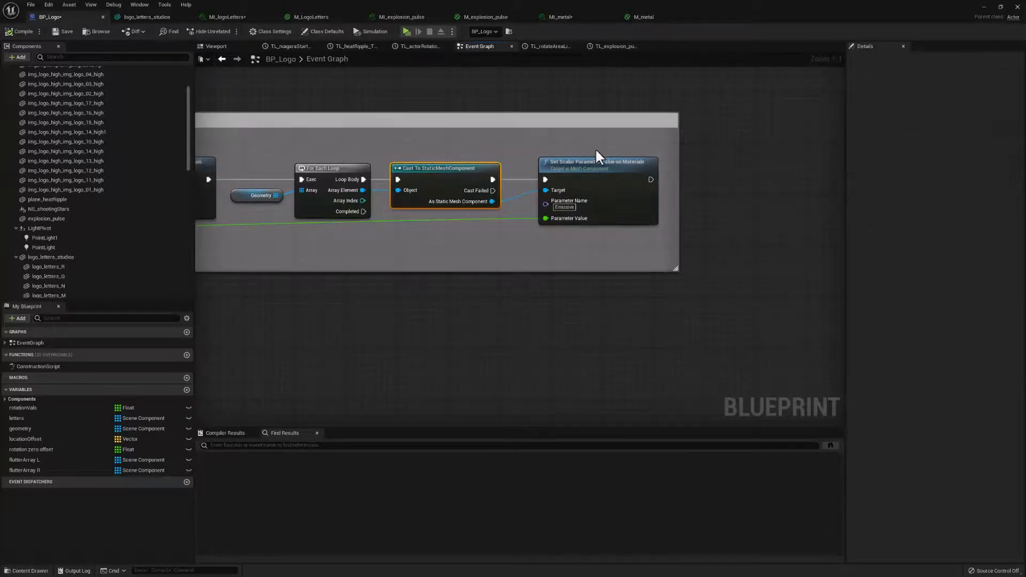
Move the Set Scalar Parameter node for Emissive slightly closer to the Cast To StaticMeshComponent node
{"action": "mouse_move", "coordinate": [620, 162]}
{"action": "left_mouse_down"}
{"action": "mouse_move", "coordinate": [589, 169]}
{"action": "mouse_move", "coordinate": [608, 165]}
{"action": "left_mouse_up"}
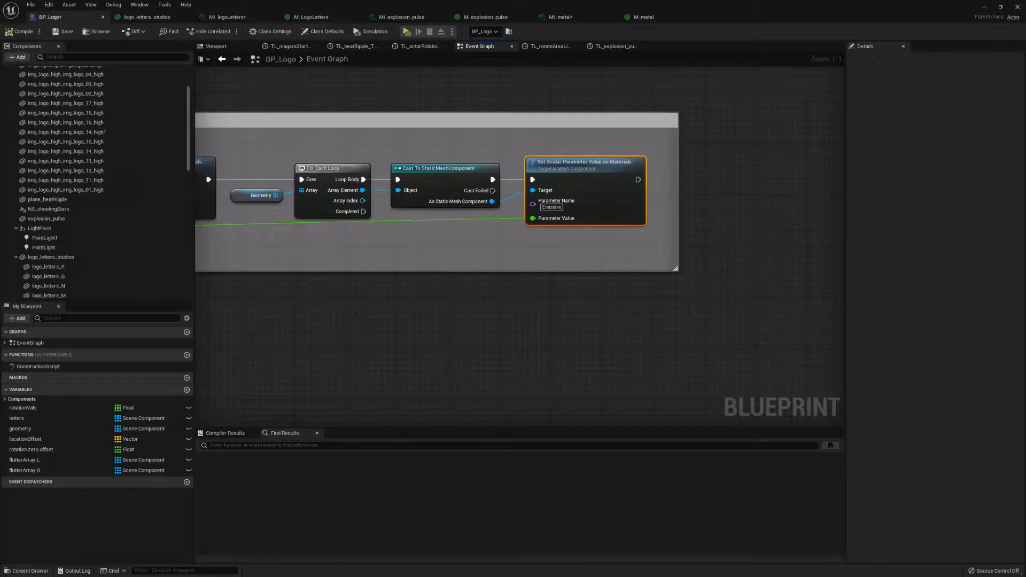
{"action": "left_click", "coordinate": [422, 177]}
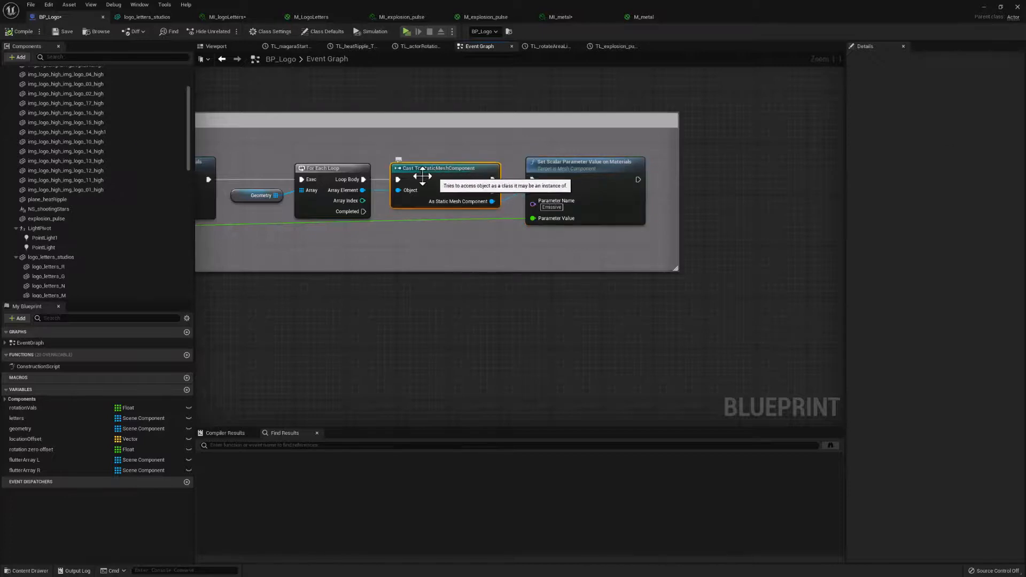
{"action": "right_click_drag", "start_coordinate": [464, 155], "coordinate": [444, 148]}
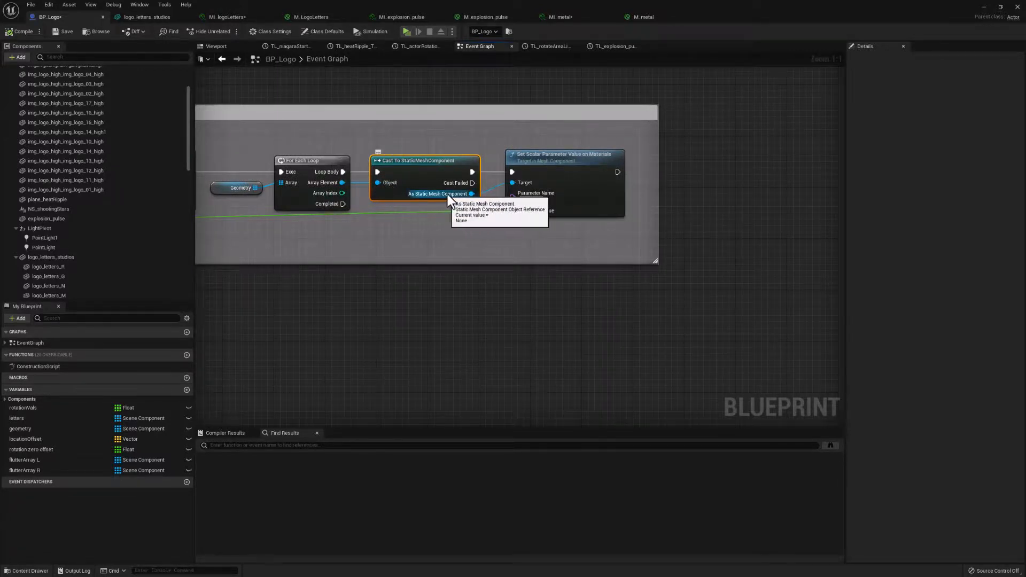
Browse the actions available from the cast's As Static Mesh Component output and close the list without adding a node
{"action": "left_click_drag", "start_coordinate": [471, 194], "coordinate": [511, 247]}
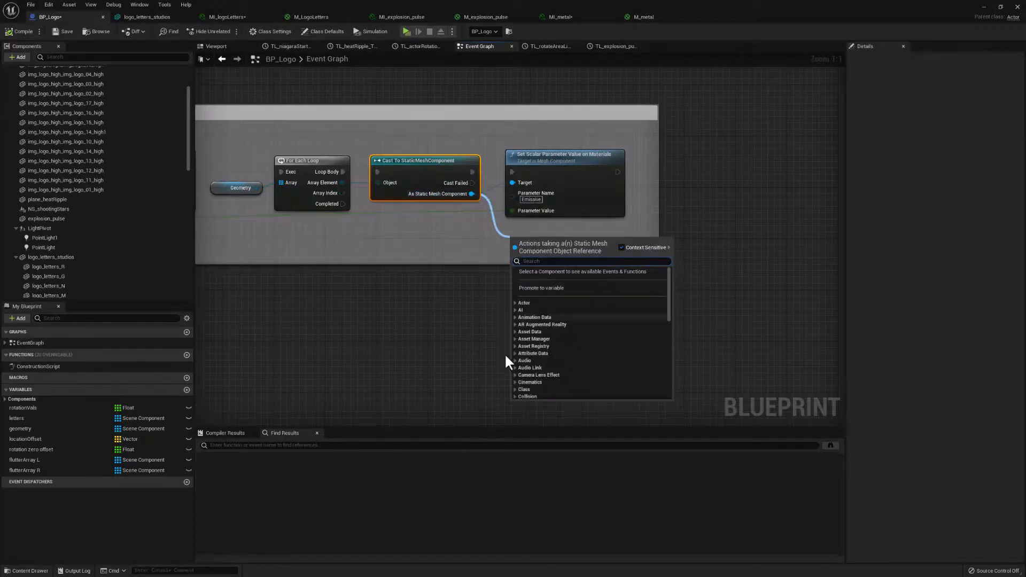
{"action": "scroll", "coordinate": [581, 343], "scroll_direction": "down", "scroll_amount": 2}
{"action": "scroll", "coordinate": [580, 340], "scroll_direction": "up", "scroll_amount": 3}
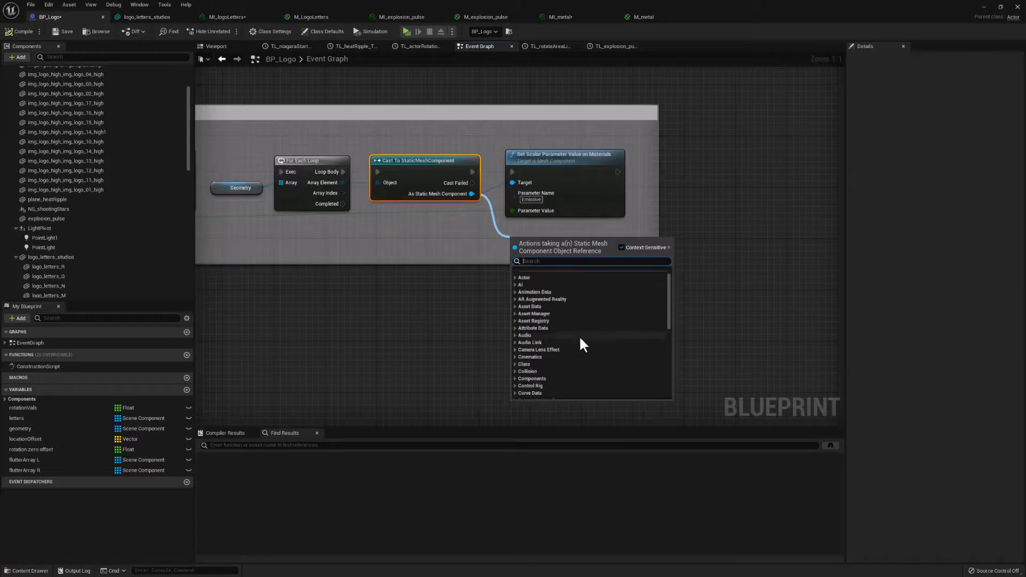
{"action": "left_click", "coordinate": [449, 238]}
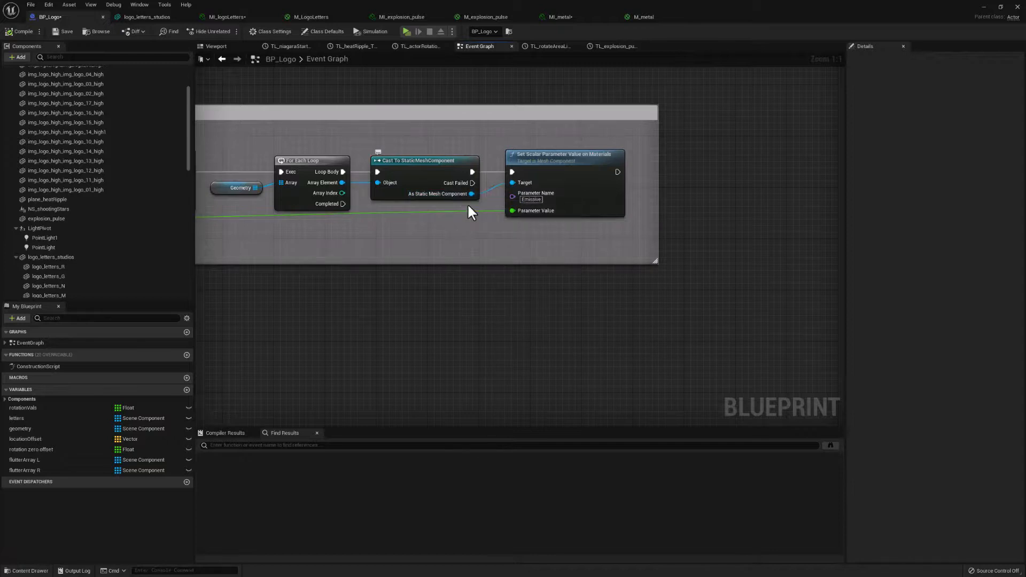
{"action": "right_click_drag", "start_coordinate": [535, 157], "coordinate": [584, 168]}
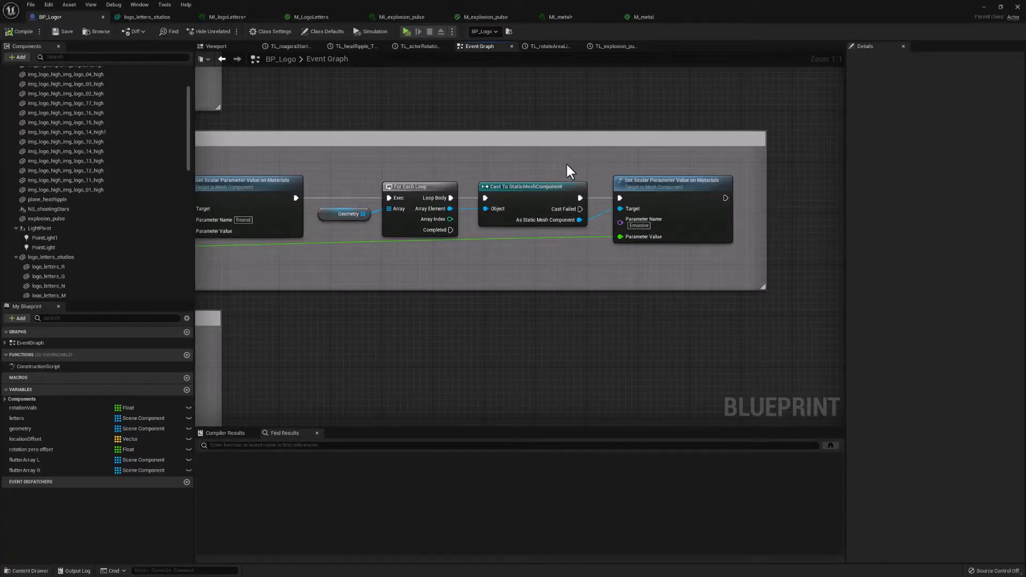
{"action": "right_click_drag", "start_coordinate": [547, 165], "coordinate": [510, 156]}
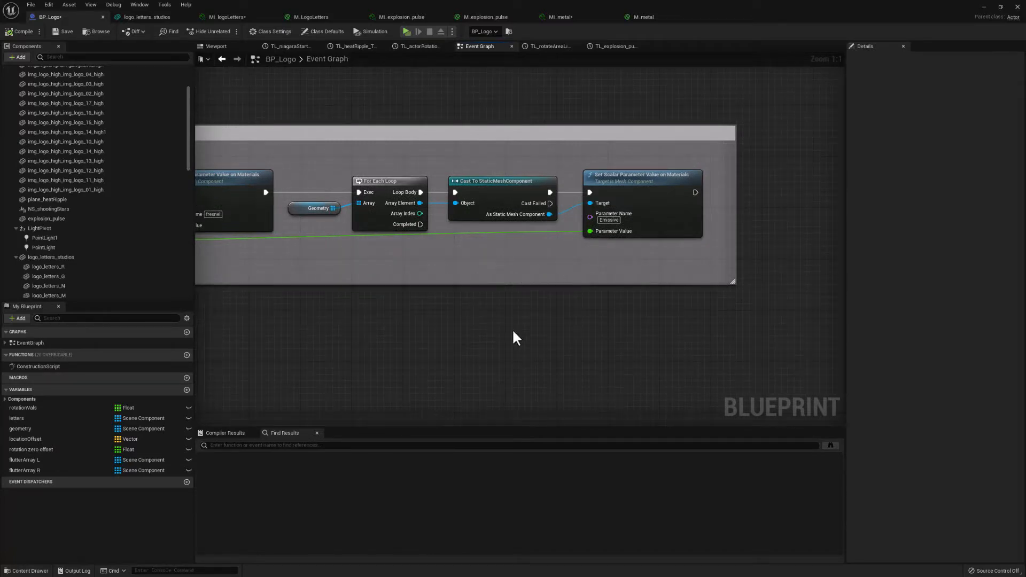
{"action": "right_click_drag", "start_coordinate": [479, 327], "coordinate": [514, 328]}
{"action": "scroll", "coordinate": [513, 323], "scroll_direction": "down", "scroll_amount": 2}
{"action": "right_click_drag", "start_coordinate": [400, 344], "coordinate": [446, 336]}
{"action": "scroll", "coordinate": [553, 307], "scroll_direction": "up", "scroll_amount": 2}
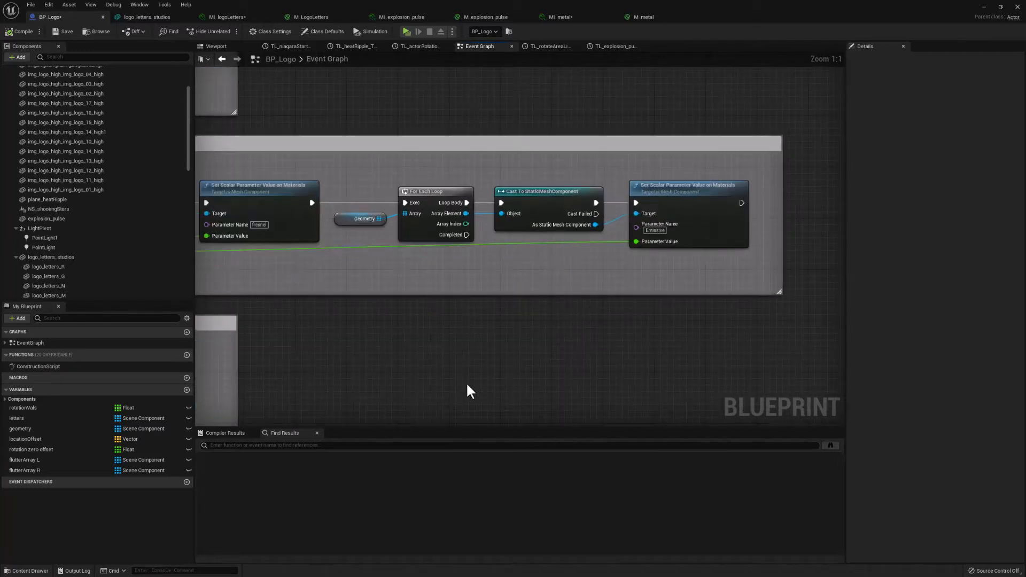